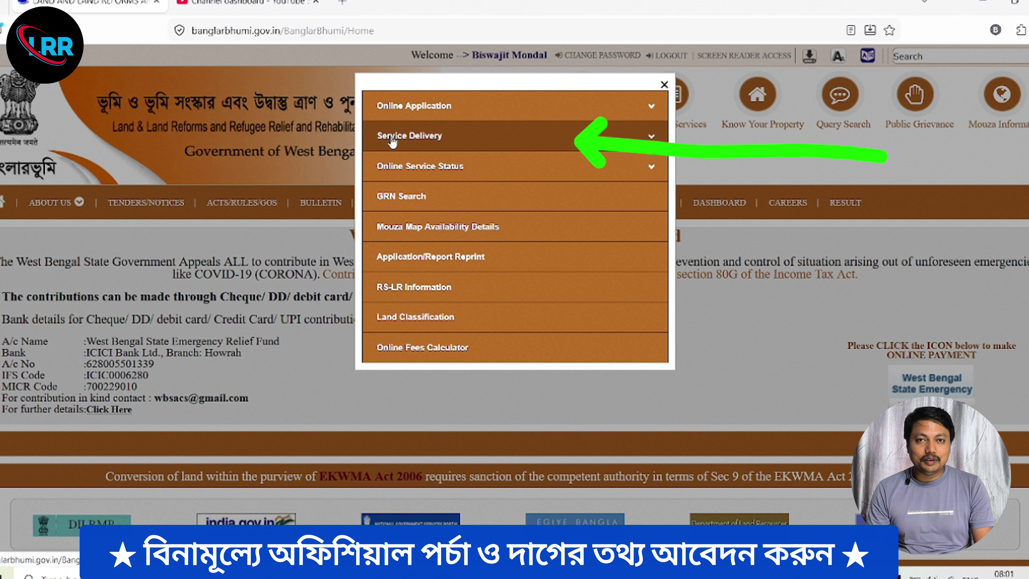
- Open ROR Request and choose district [17] DAKSHIN DINAJPUR, block [01] BALURGHAT, mouza [028] Parpatiram
click(392, 138)
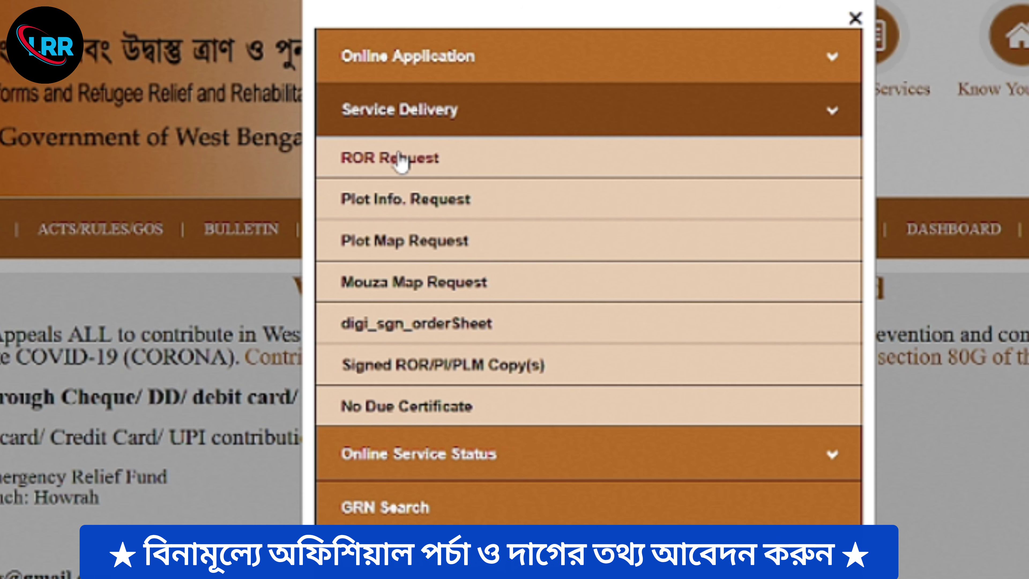
click(401, 160)
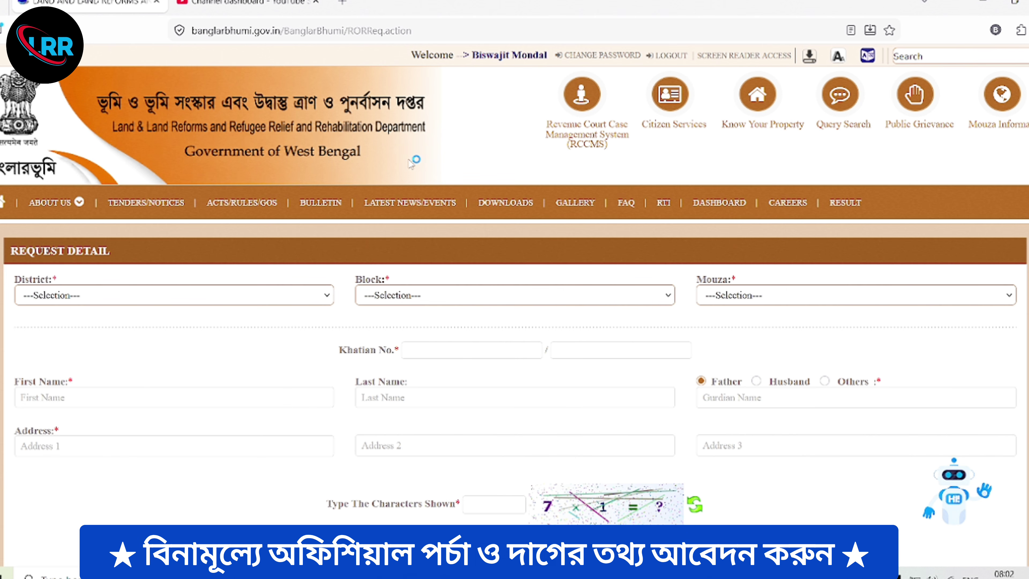
click(113, 299)
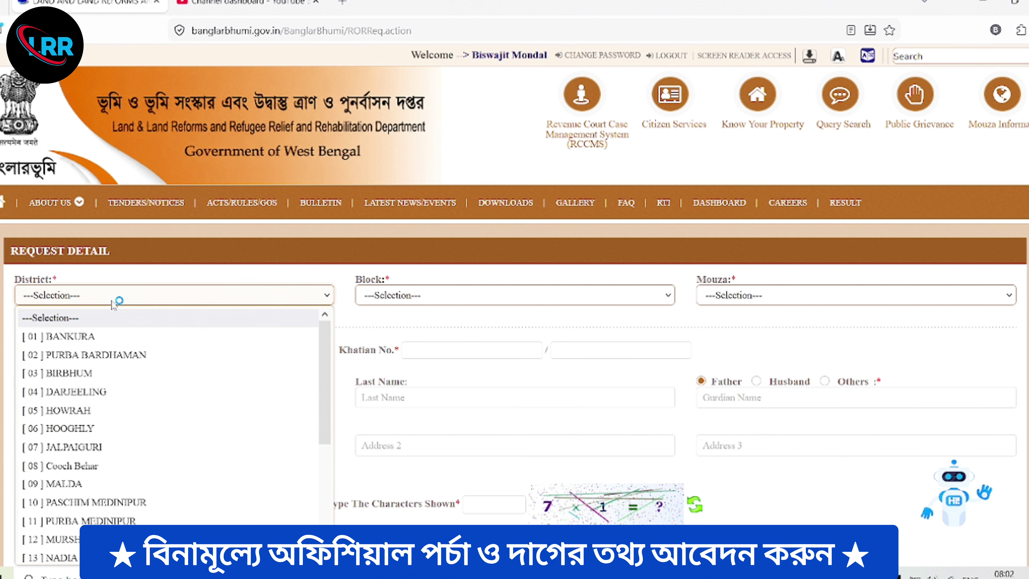
scroll(186, 451, down, 3)
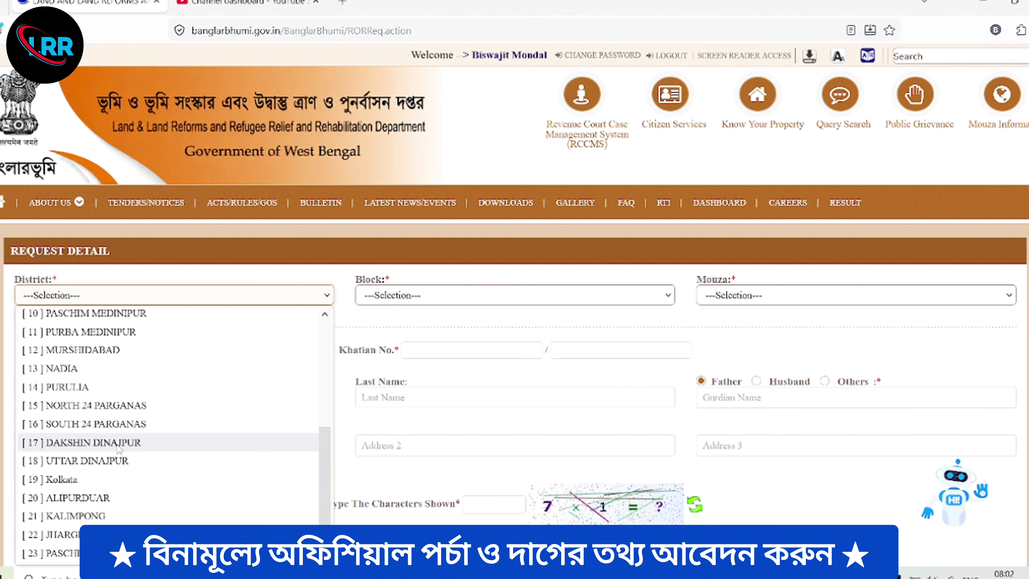
click(116, 445)
click(396, 297)
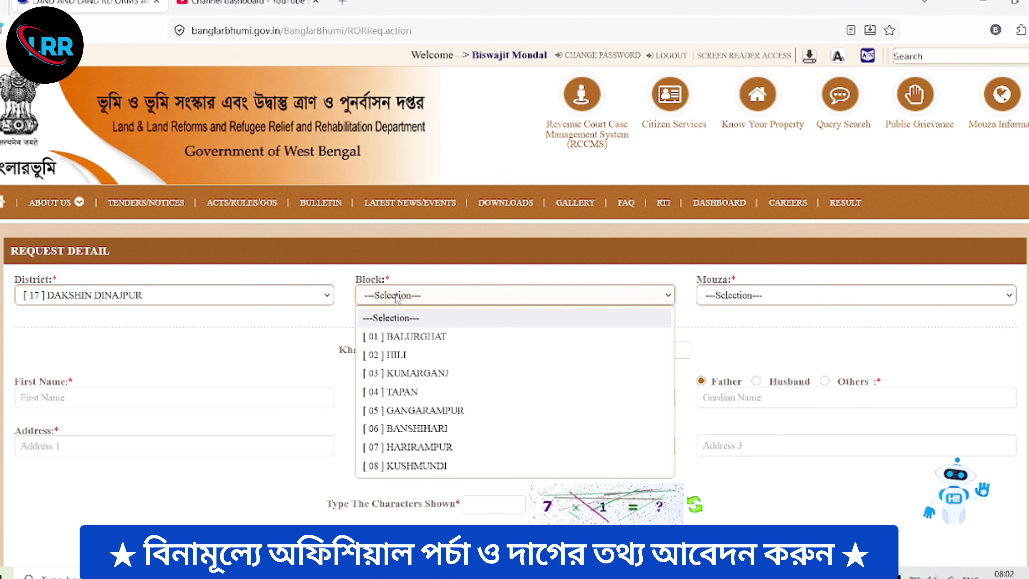
click(423, 340)
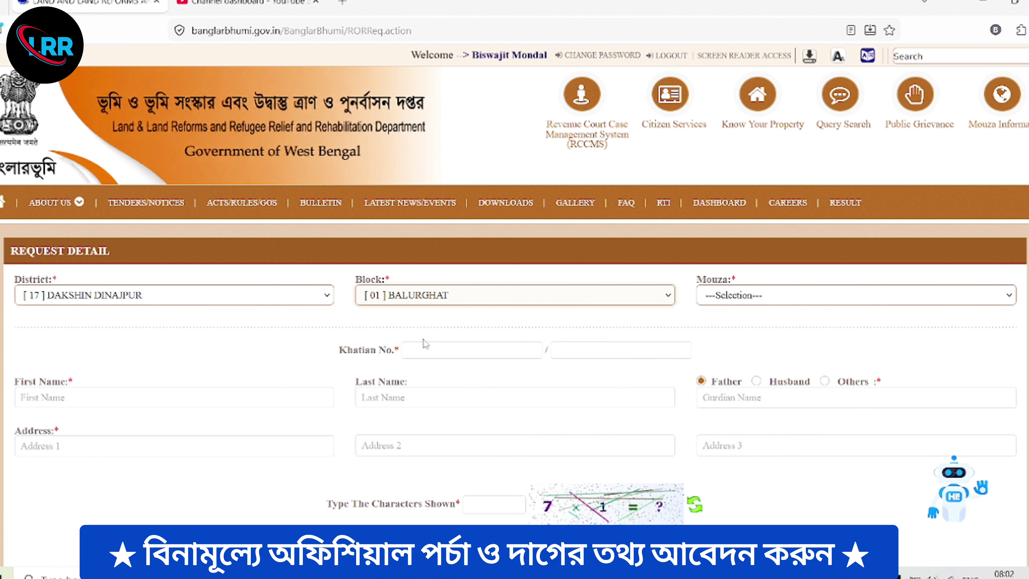
click(749, 298)
scroll(755, 422, down, 7)
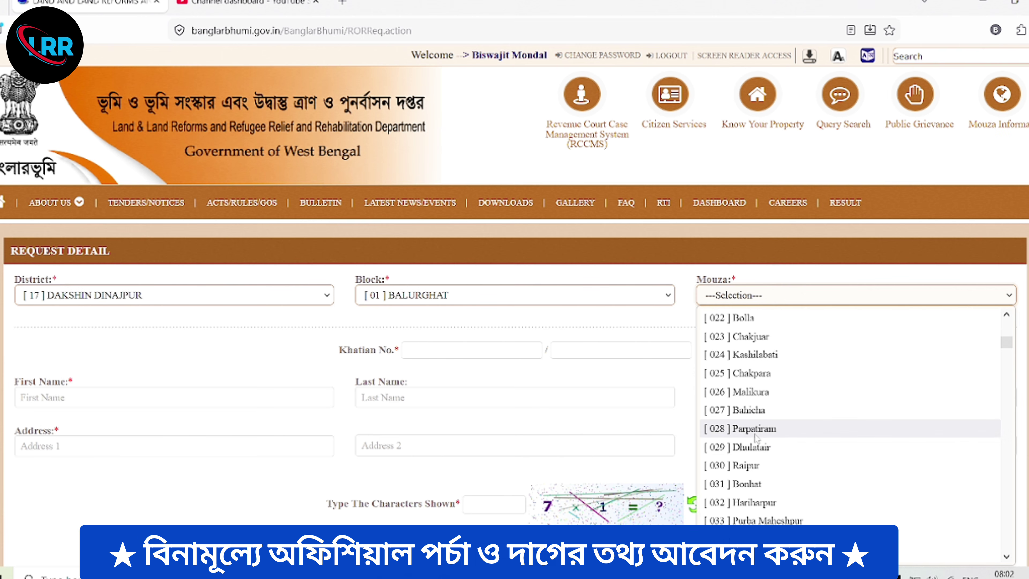
click(754, 430)
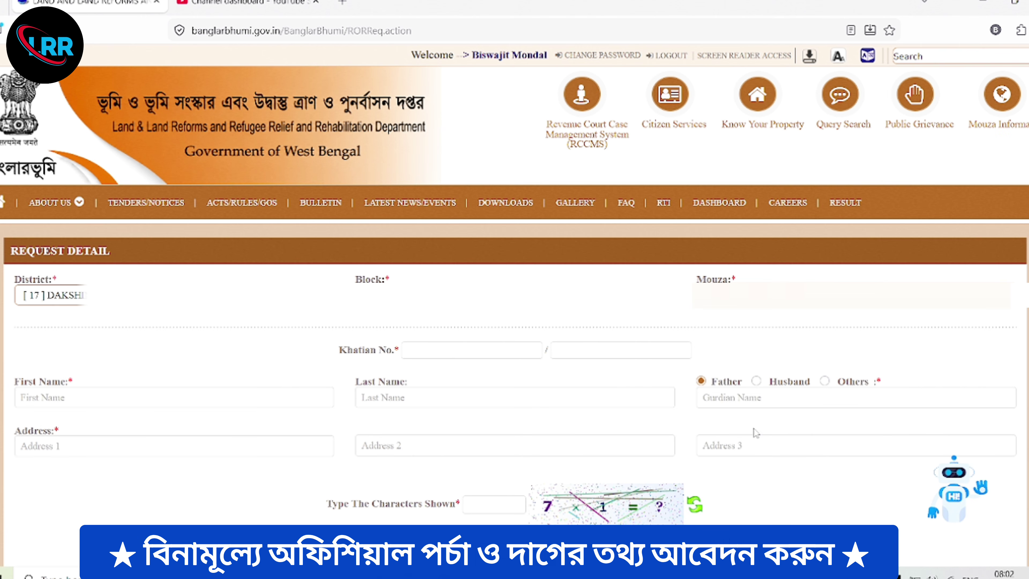
- Enter Khatian No. 693 and fill applicant name, guardian and address from saved entries
click(480, 350)
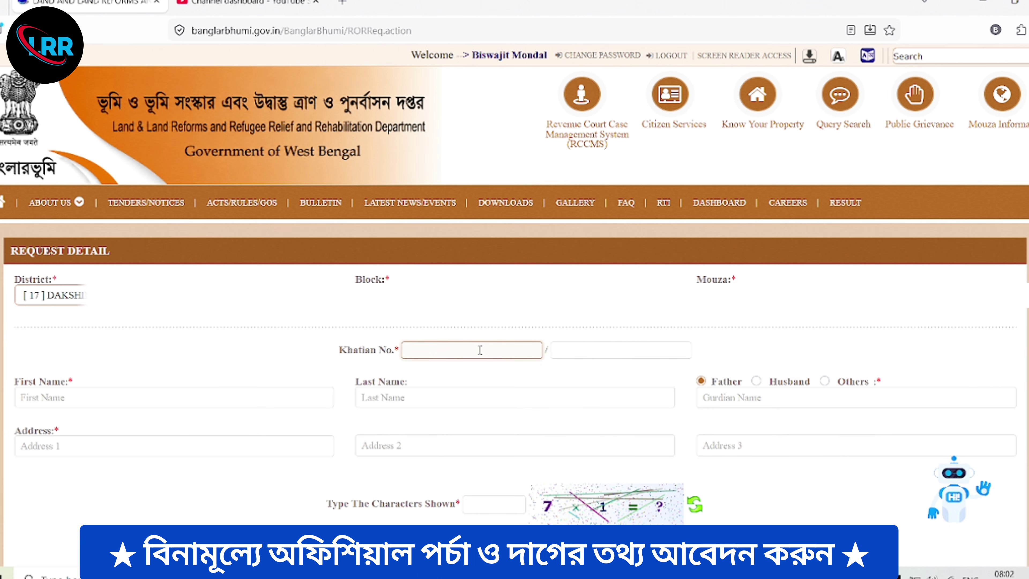
click(58, 396)
click(46, 443)
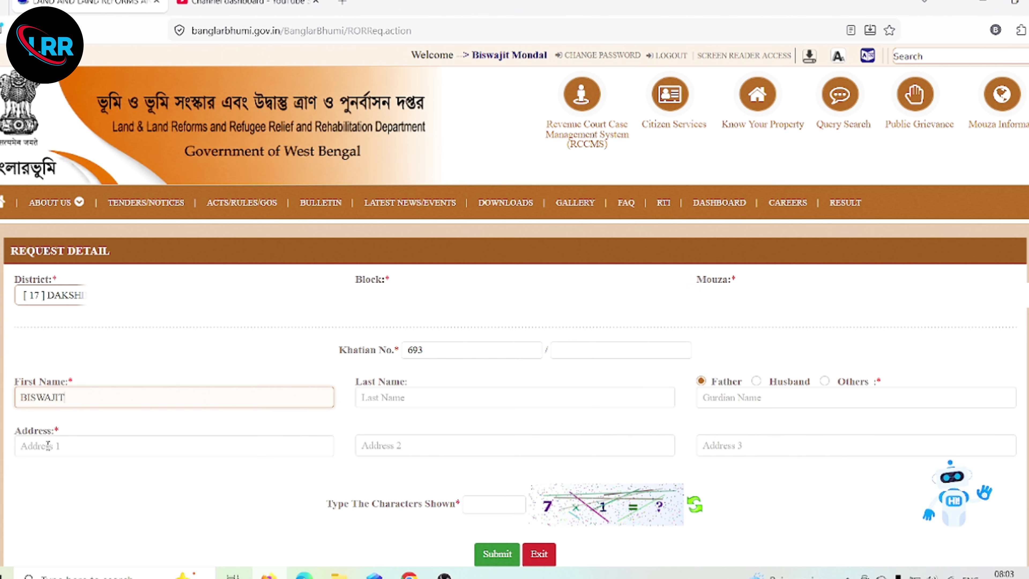
click(371, 395)
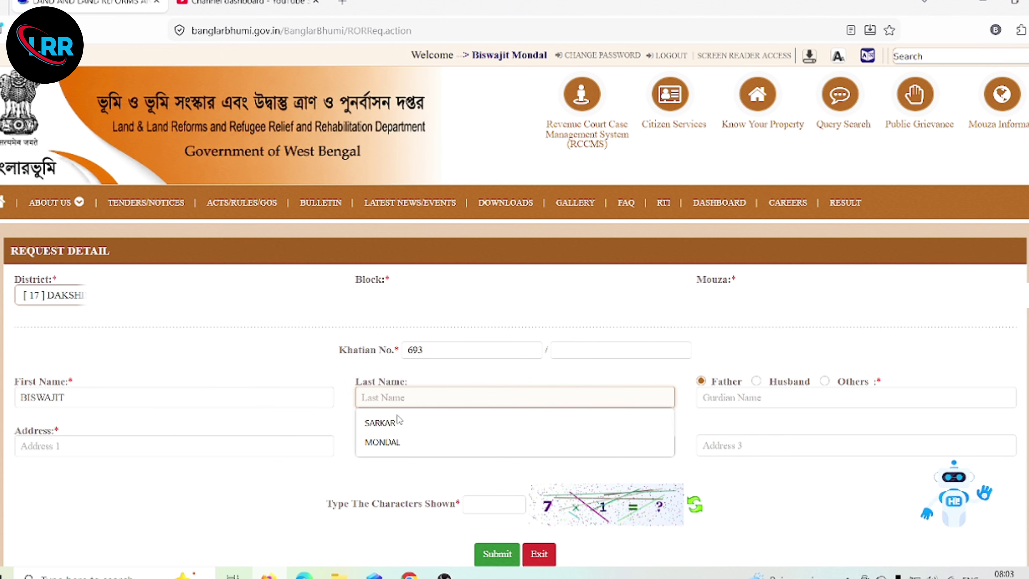
click(402, 442)
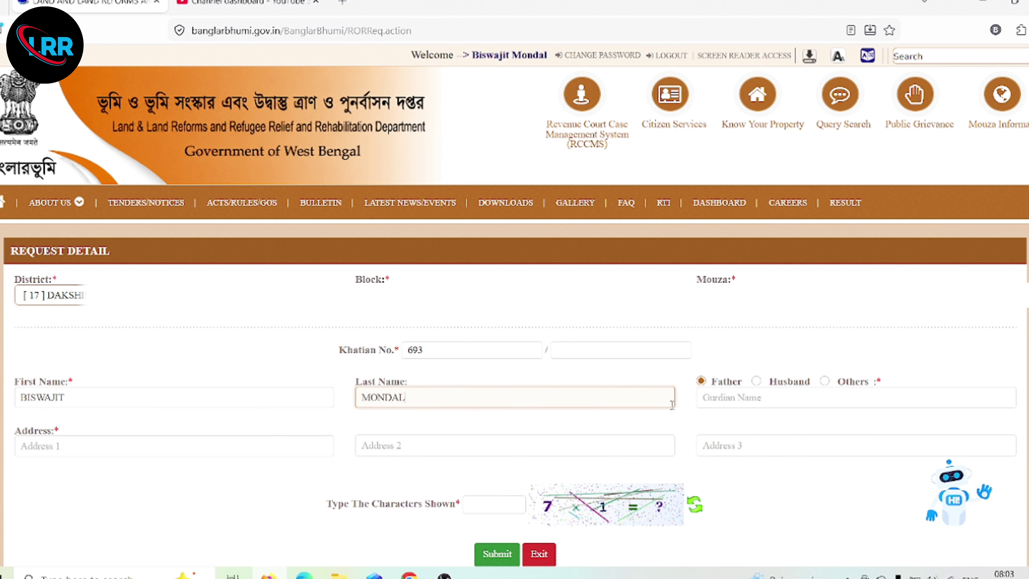
click(742, 399)
click(752, 439)
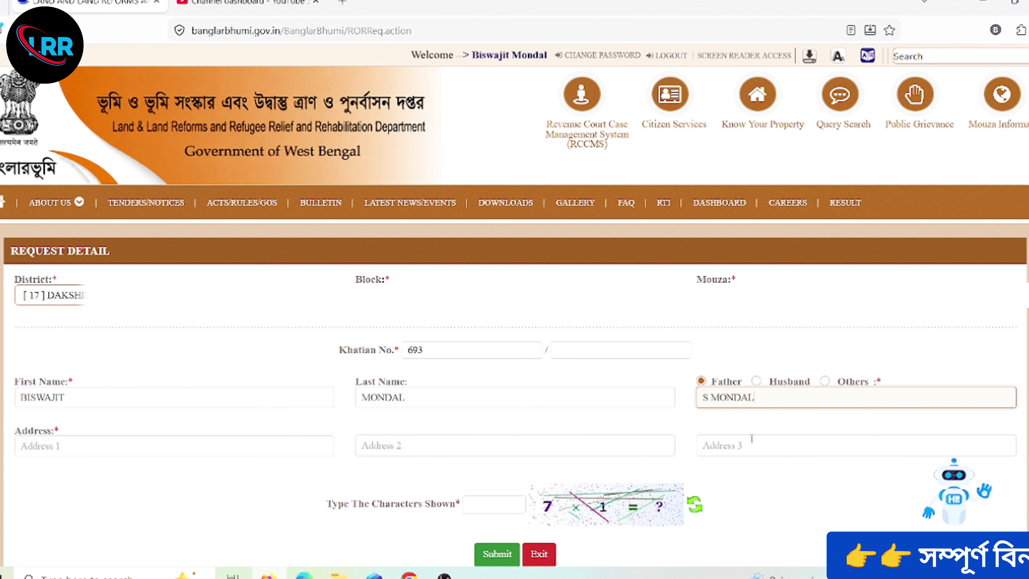
click(168, 442)
click(80, 489)
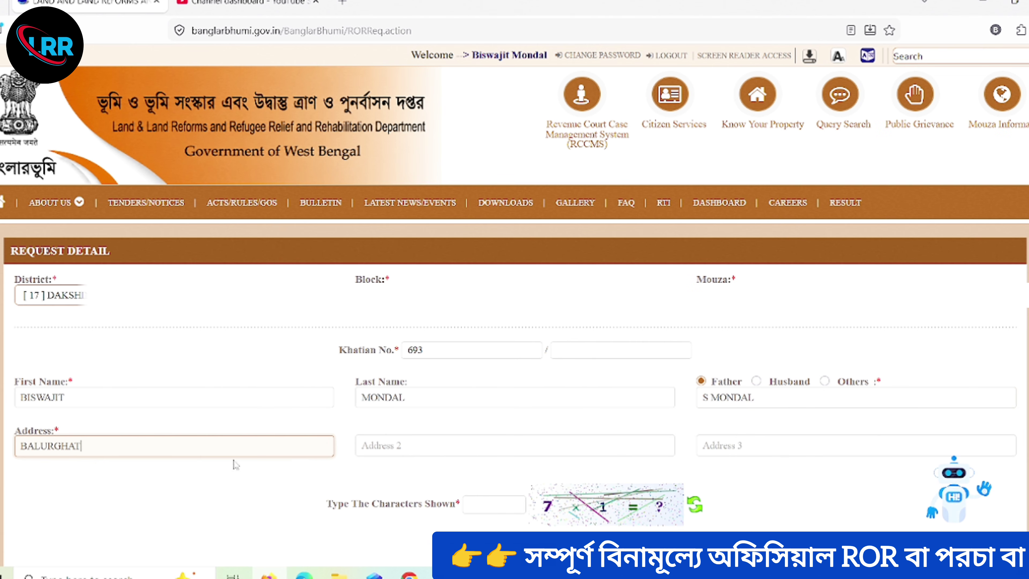
- Answer the captcha with 7 and submit the ROR request
click(488, 505)
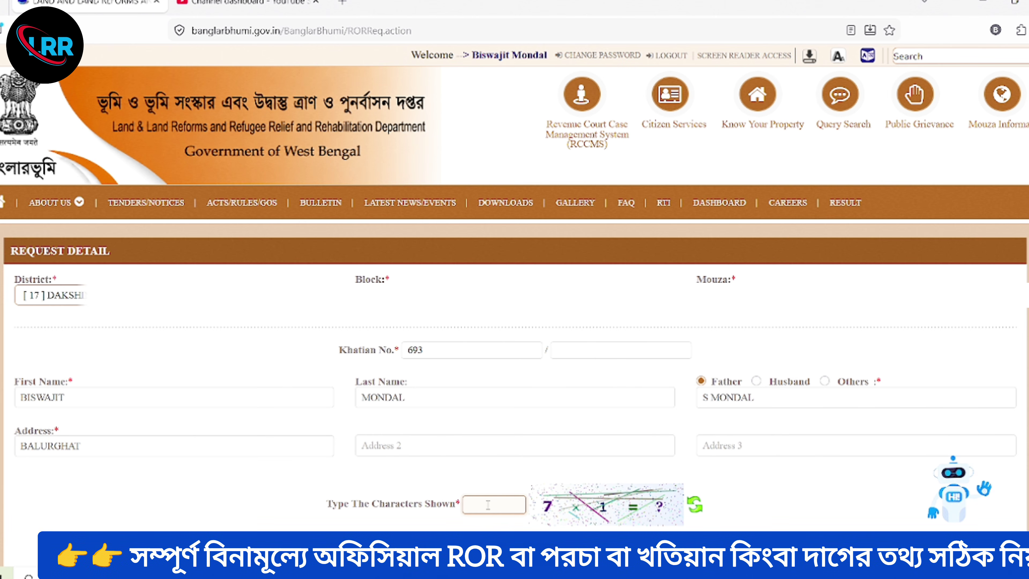
text(7)
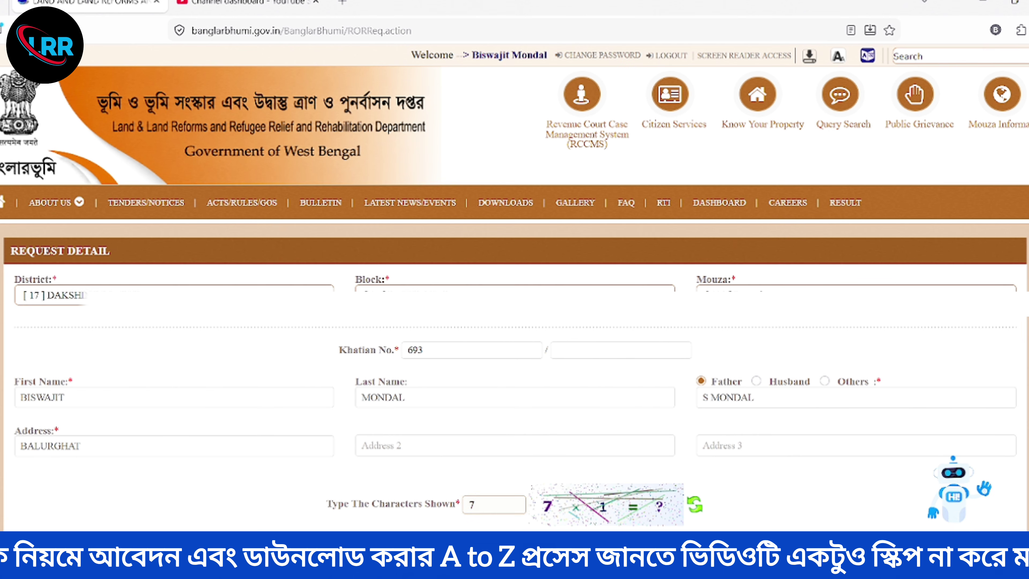
key(Return)
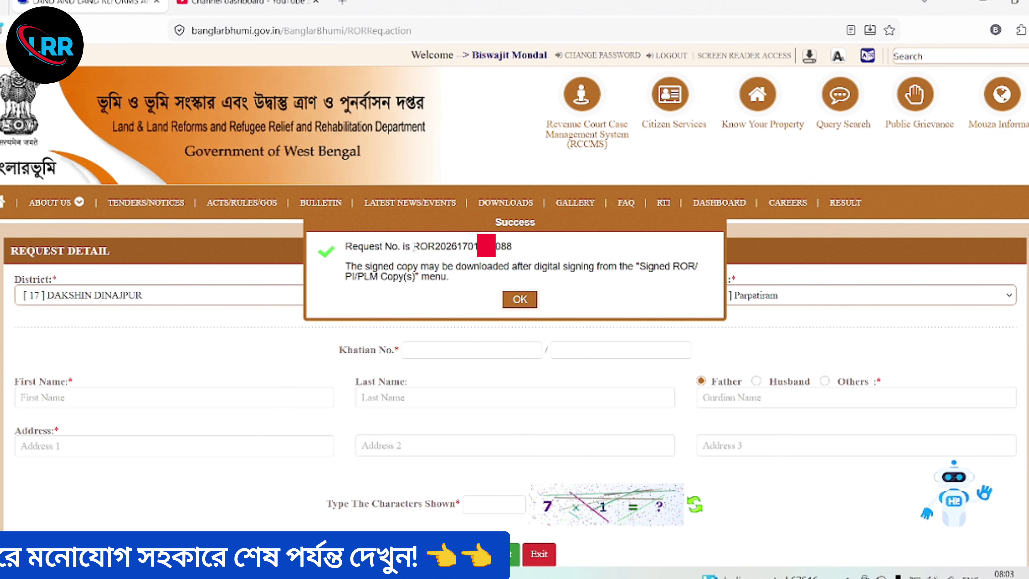
- Copy the new request number from the Success dialog, then close the dialog with OK
drag(413, 247, 582, 244)
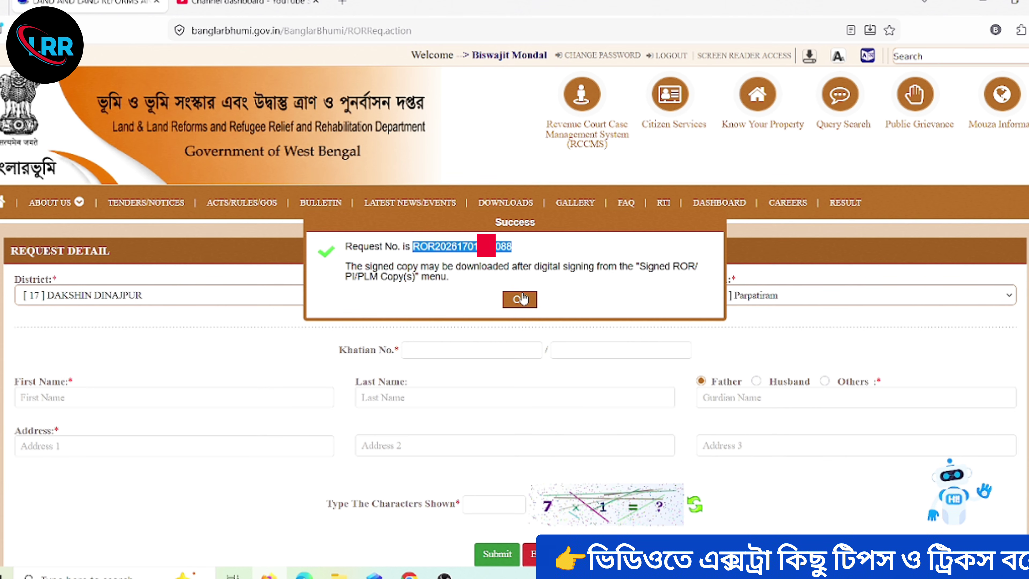
click(522, 299)
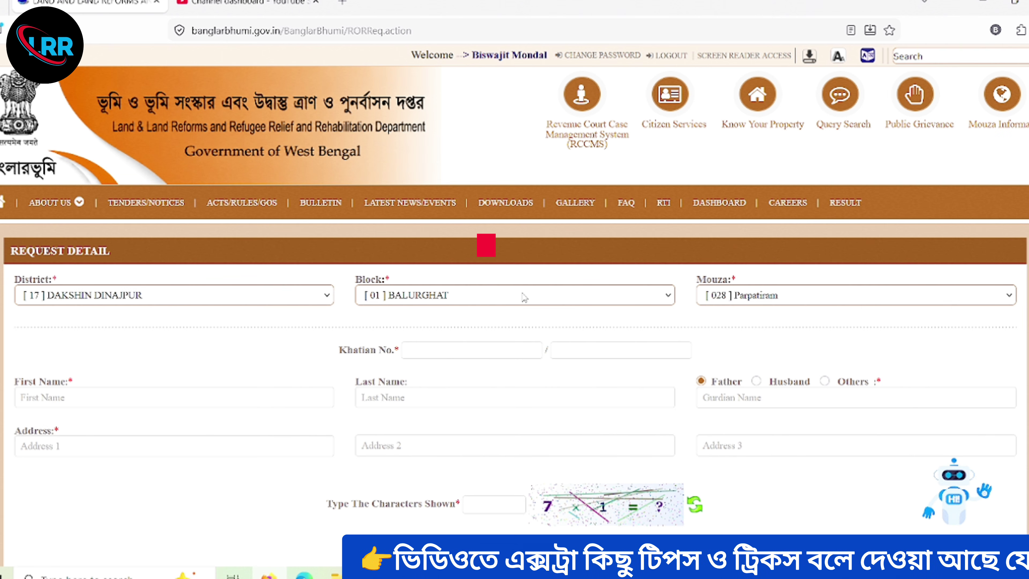
scroll(525, 298, down, 1)
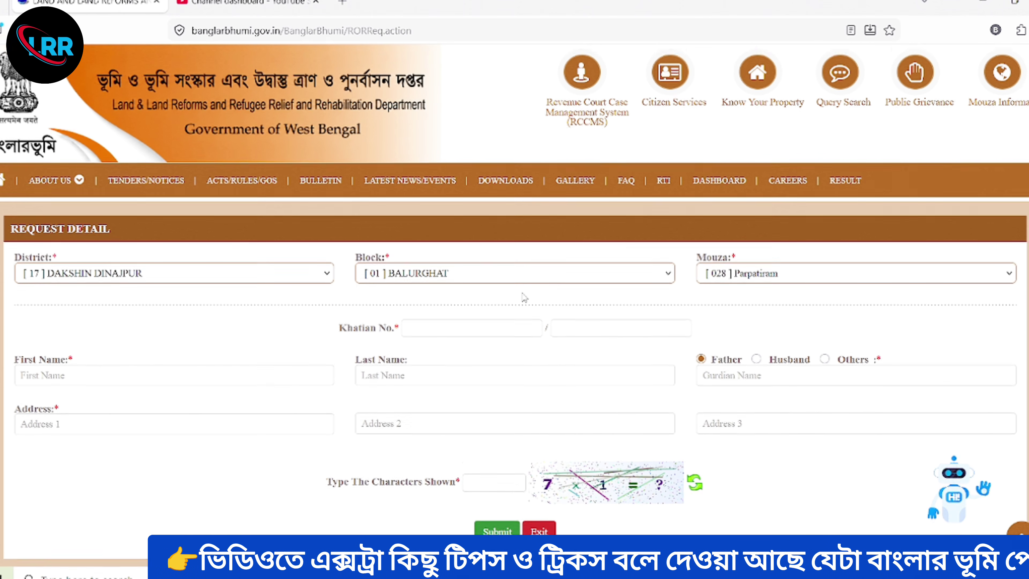
scroll(524, 298, up, 1)
- Open the Plot Info. Request form under Citizen Services > Service Delivery
click(674, 104)
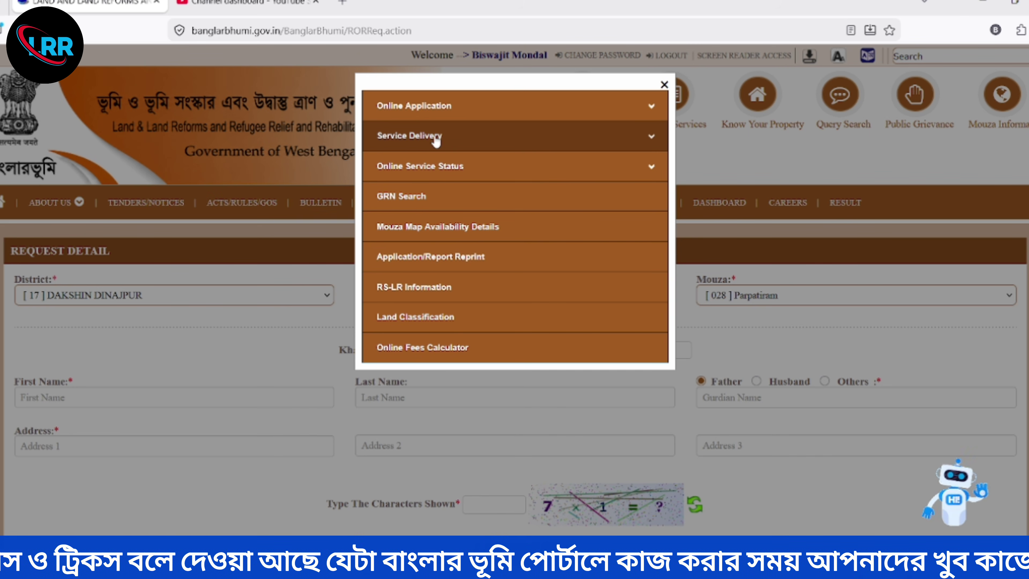
click(436, 137)
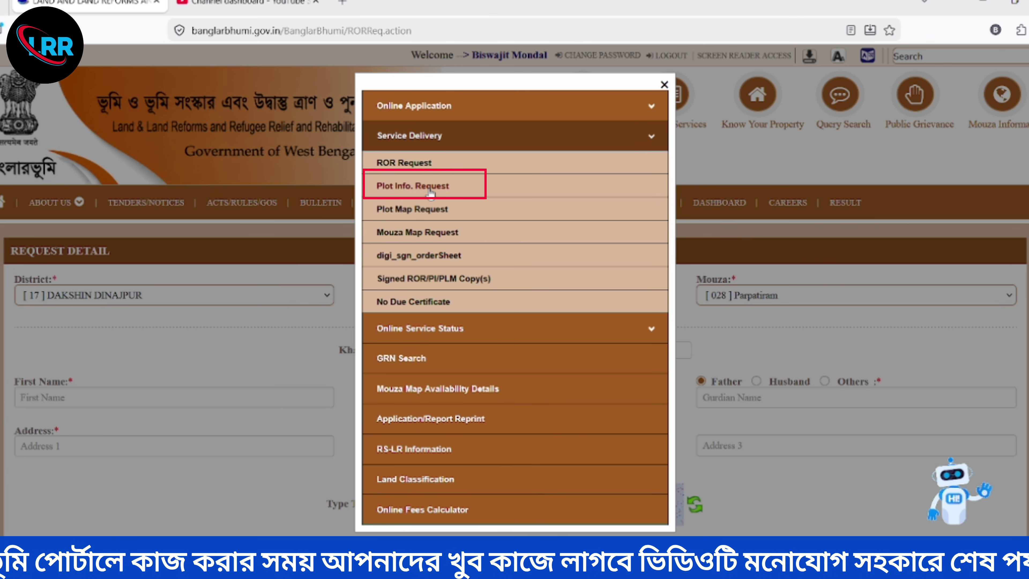
click(430, 191)
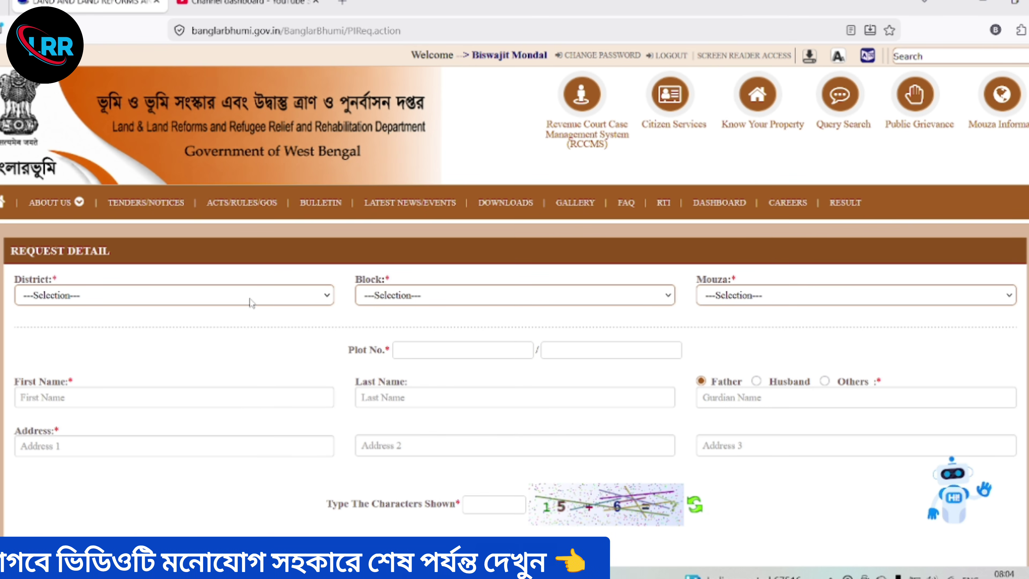
- Choose district [17] DAKSHIN DINAJPUR and block [04] TAPAN
click(252, 298)
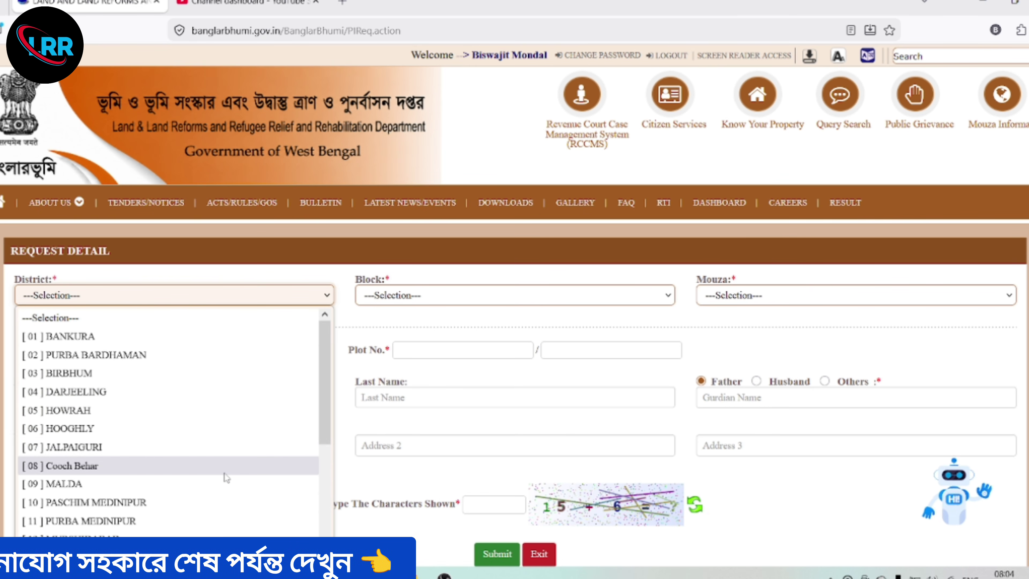
scroll(224, 473, down, 2)
click(136, 533)
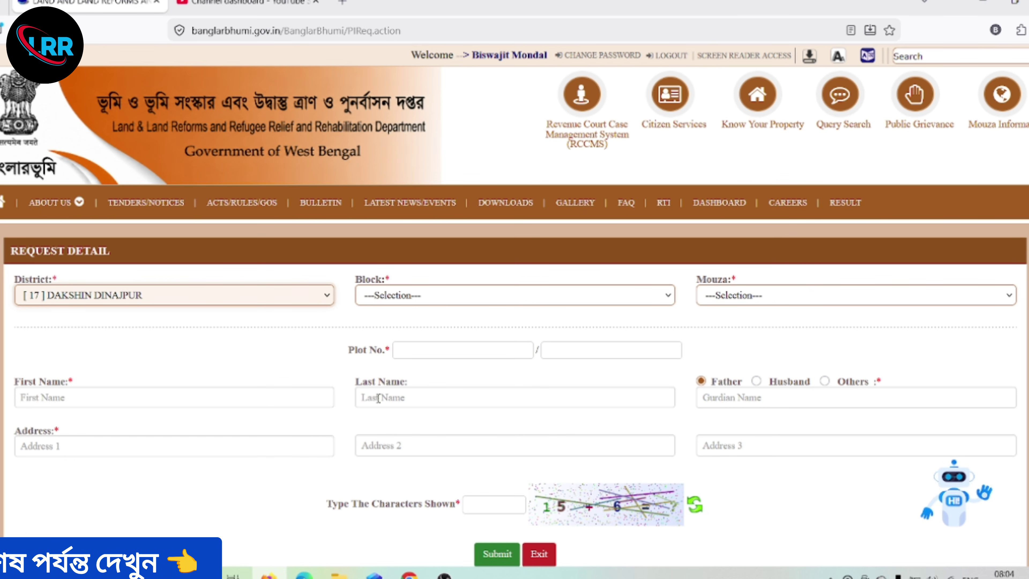
click(376, 300)
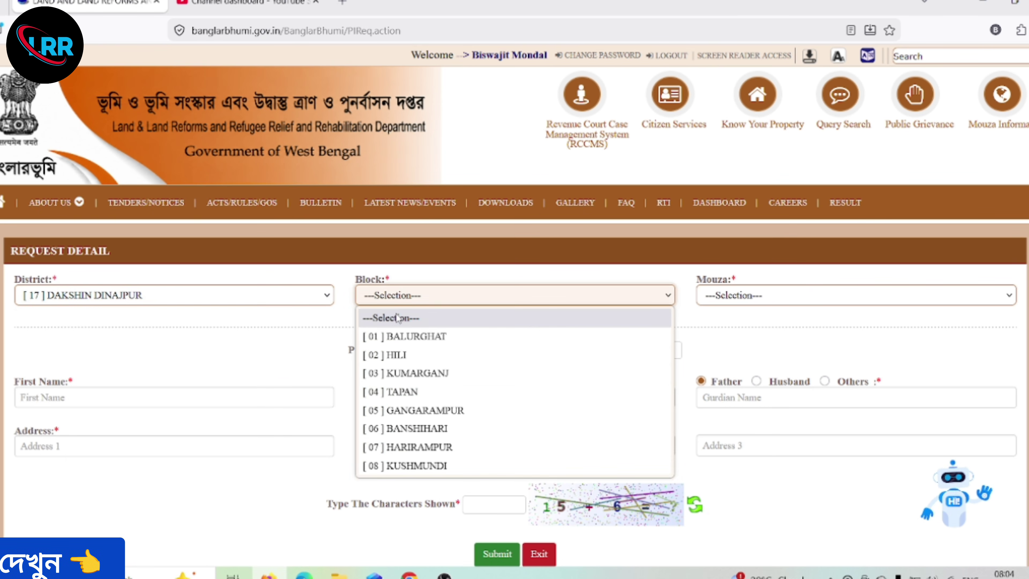
click(416, 392)
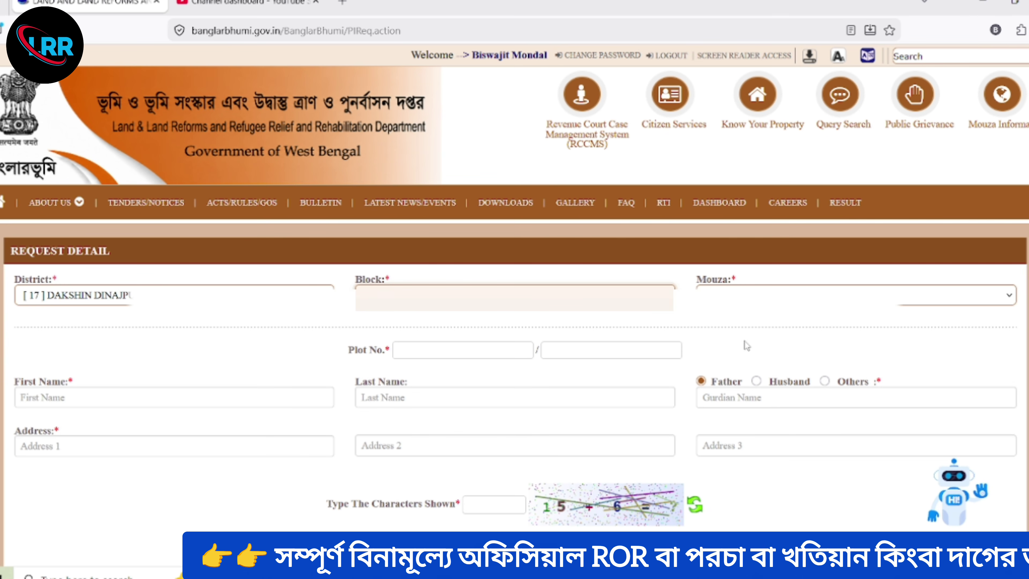
- Pick the mouza and enter Plot No. 439
click(850, 295)
scroll(764, 446, down, 5)
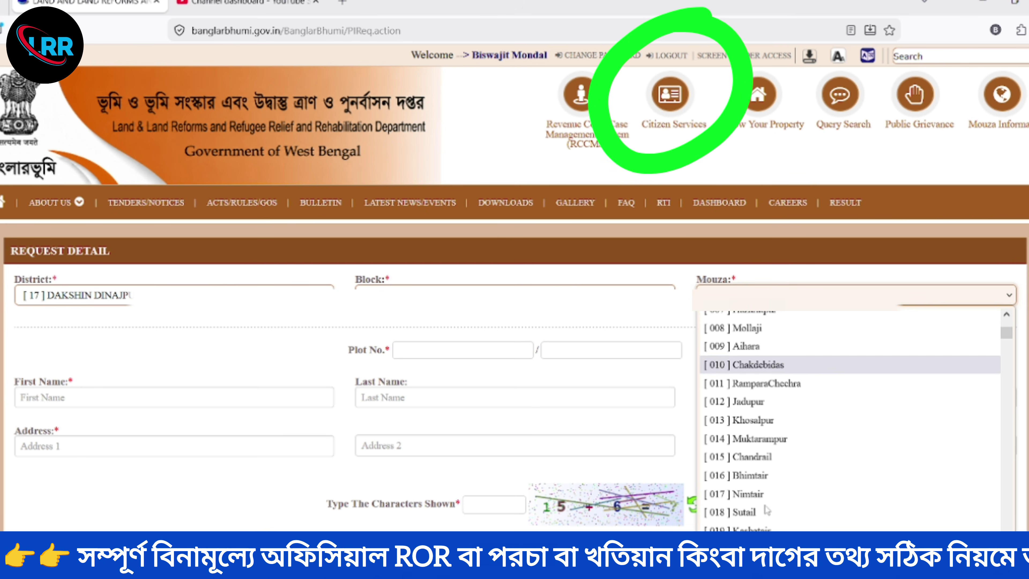
scroll(765, 509, down, 20)
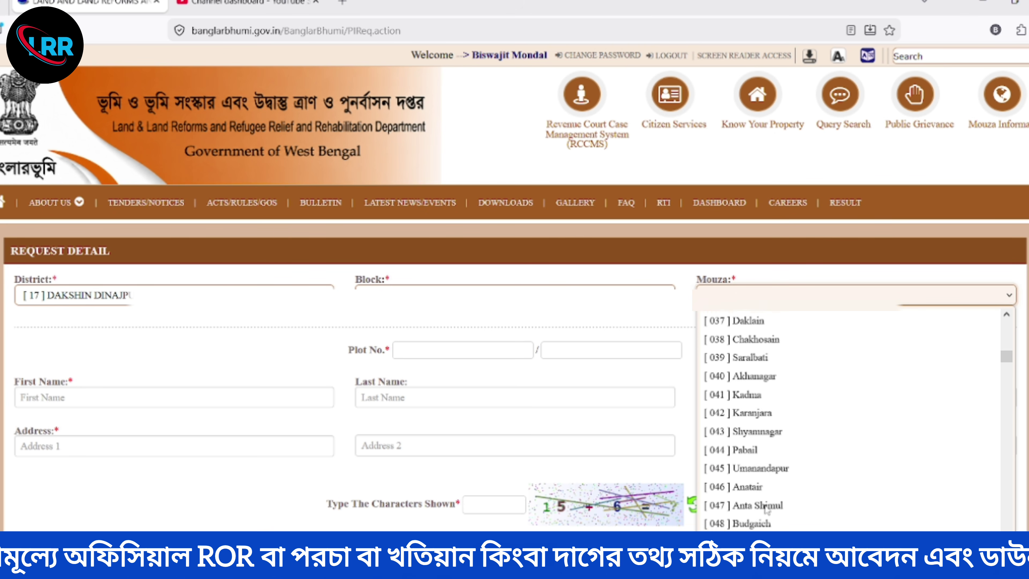
scroll(765, 511, down, 3)
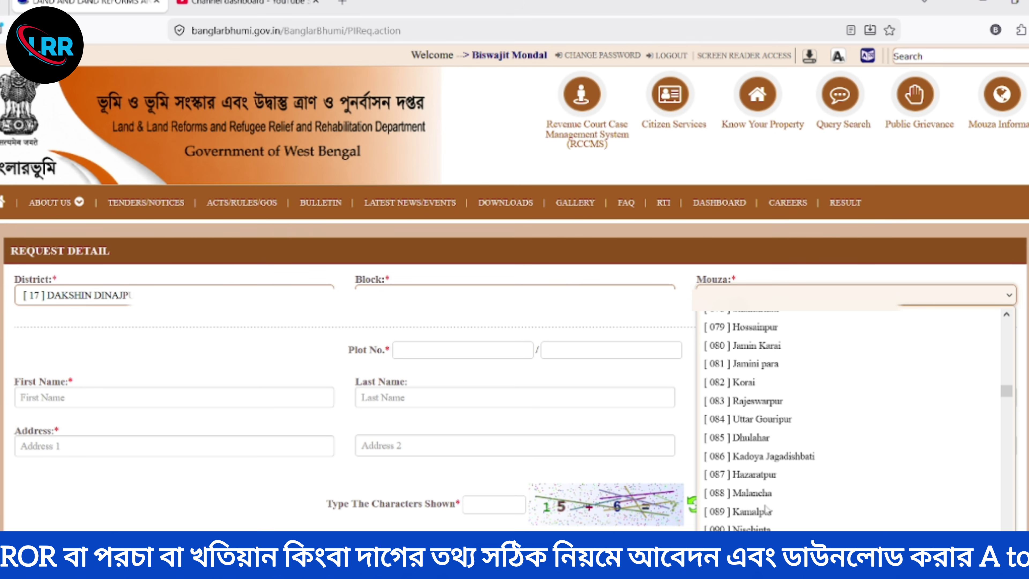
click(754, 513)
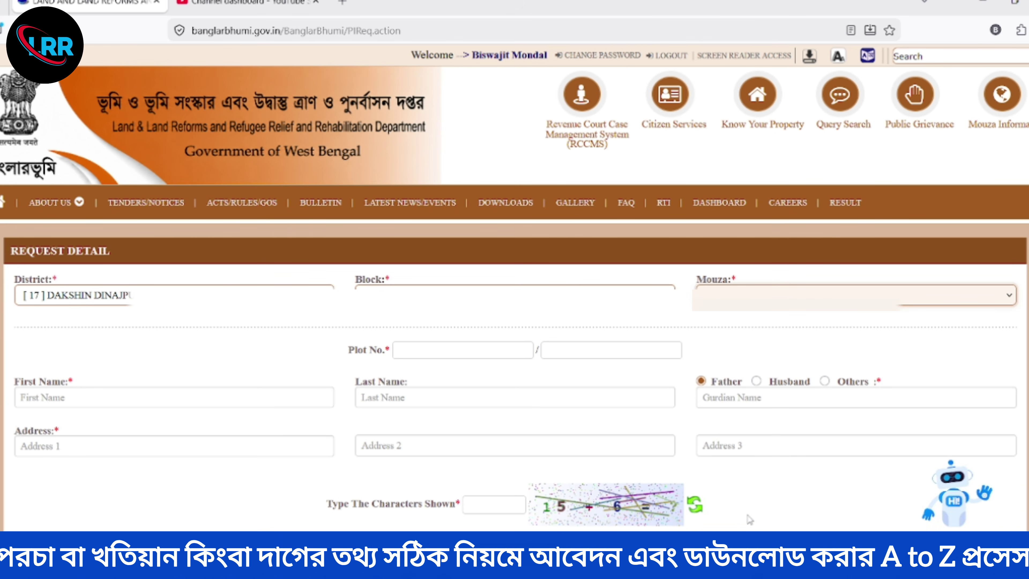
click(463, 350)
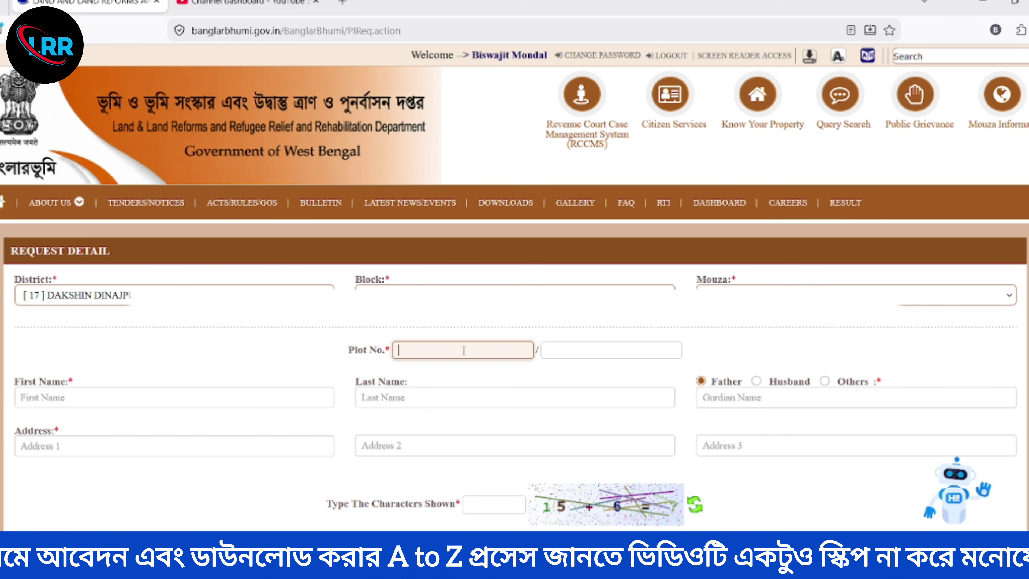
text(439)
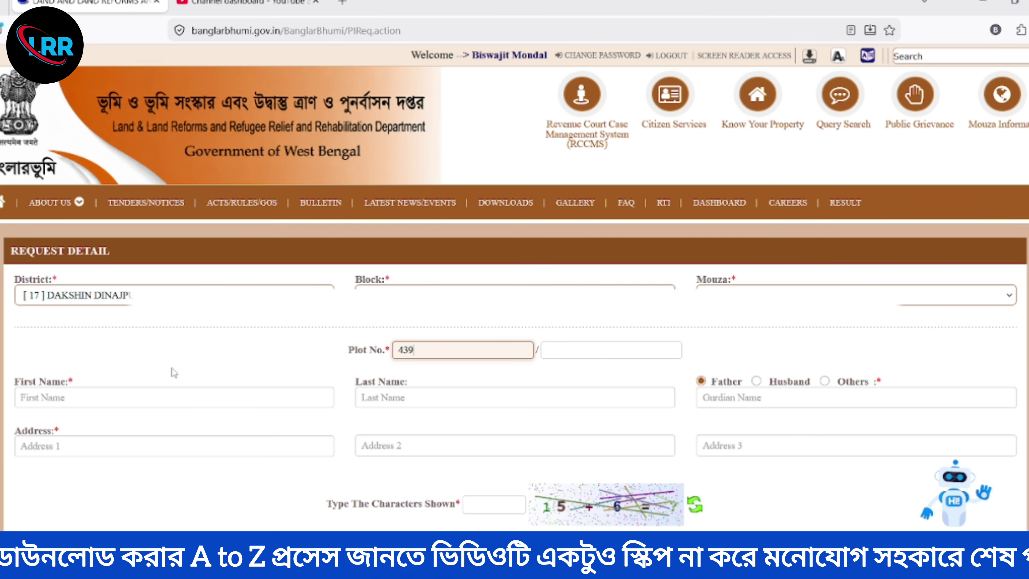
- Fill applicant first and last name, guardian and address from autofill, then start the captcha answer
click(114, 398)
click(54, 442)
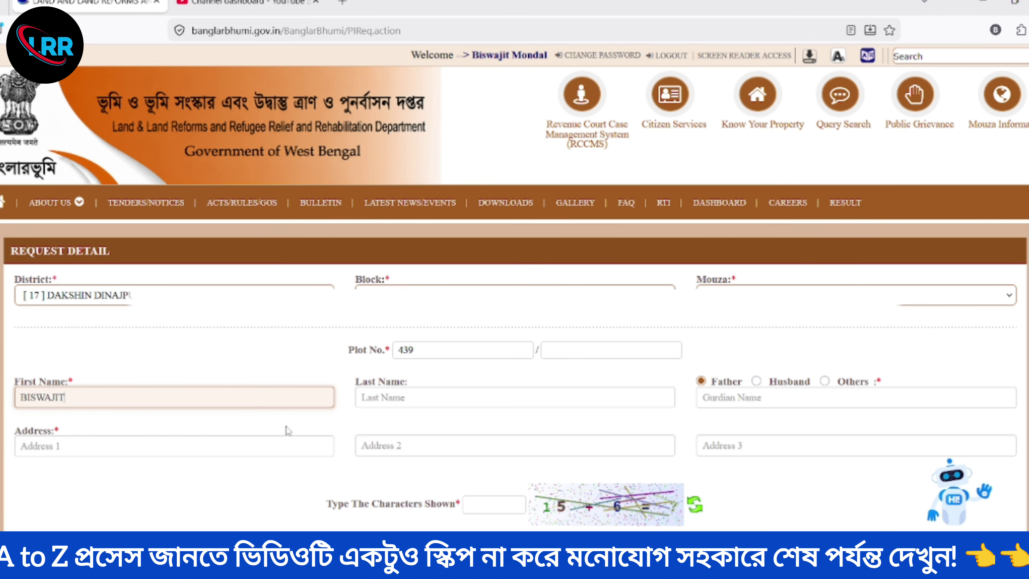
click(377, 396)
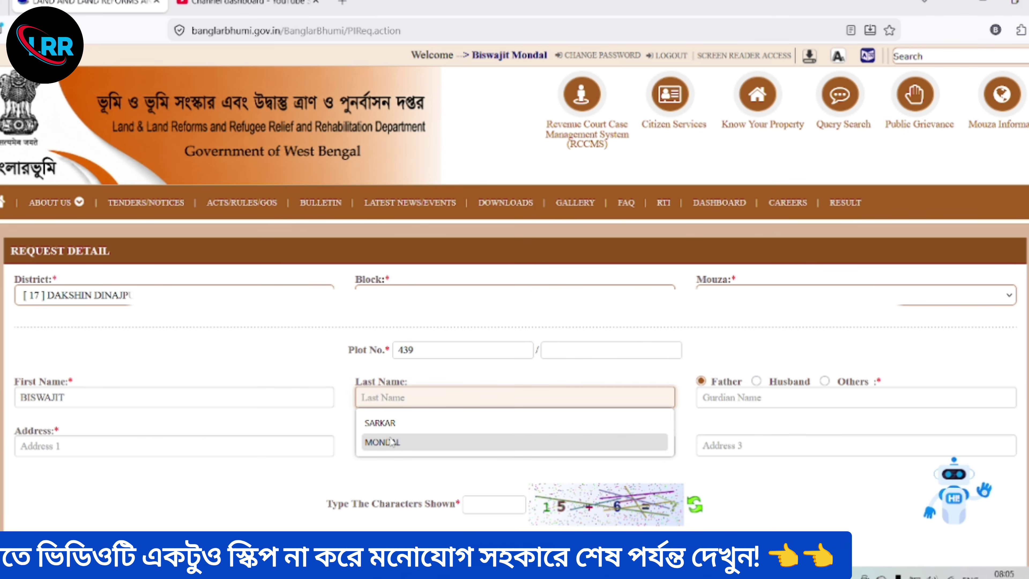
click(382, 442)
click(727, 399)
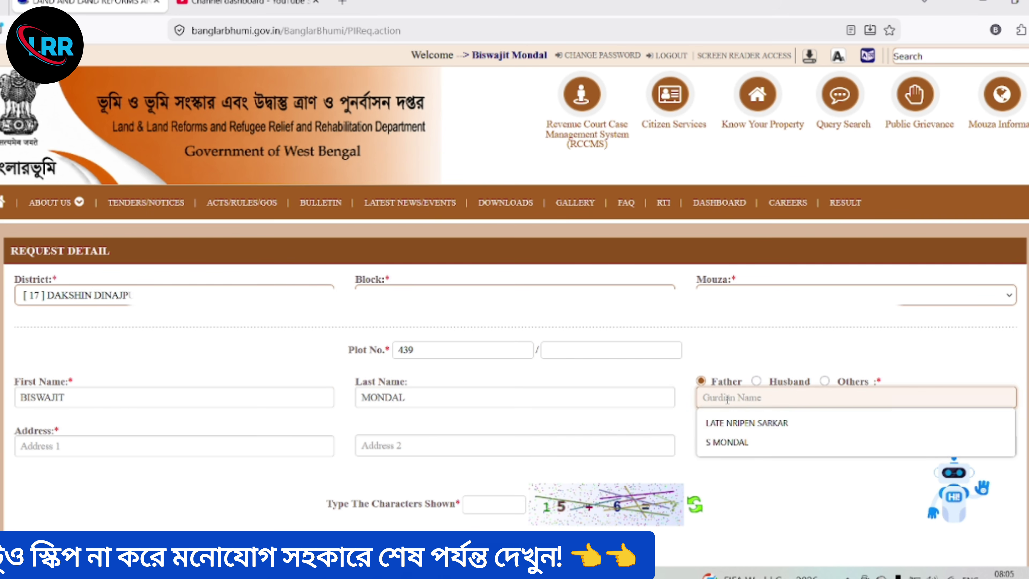
click(713, 442)
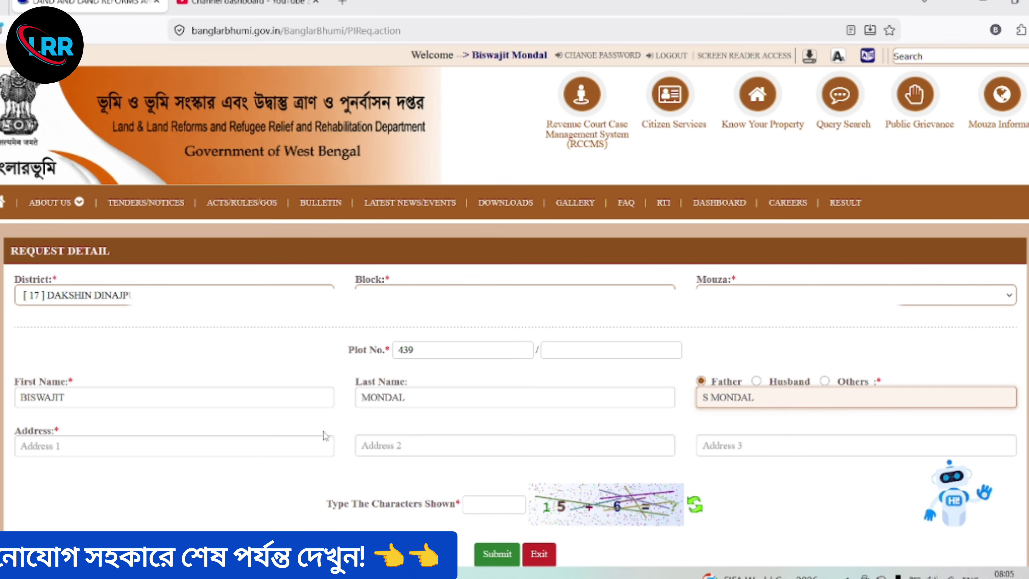
click(135, 447)
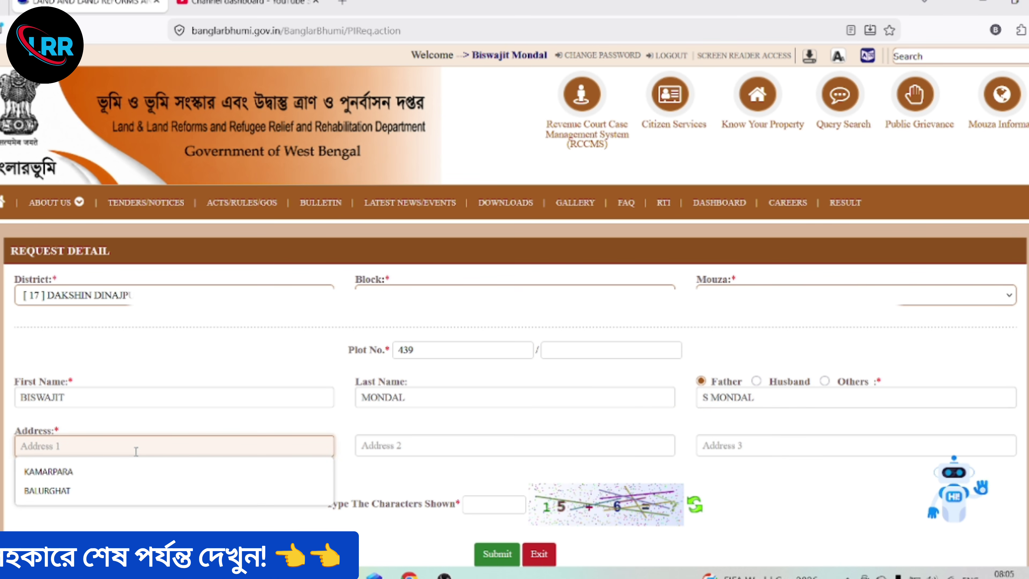
click(93, 488)
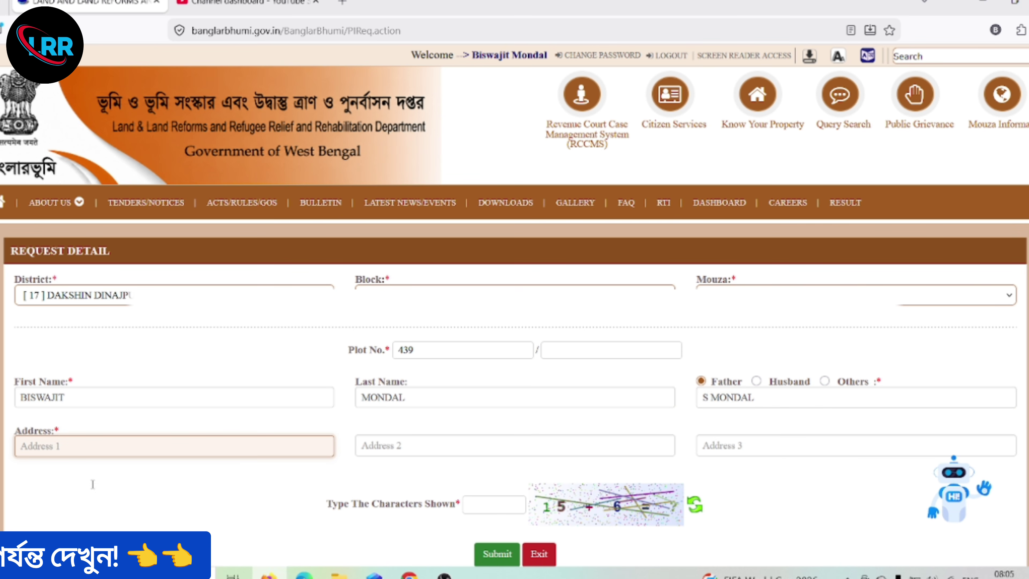
click(489, 507)
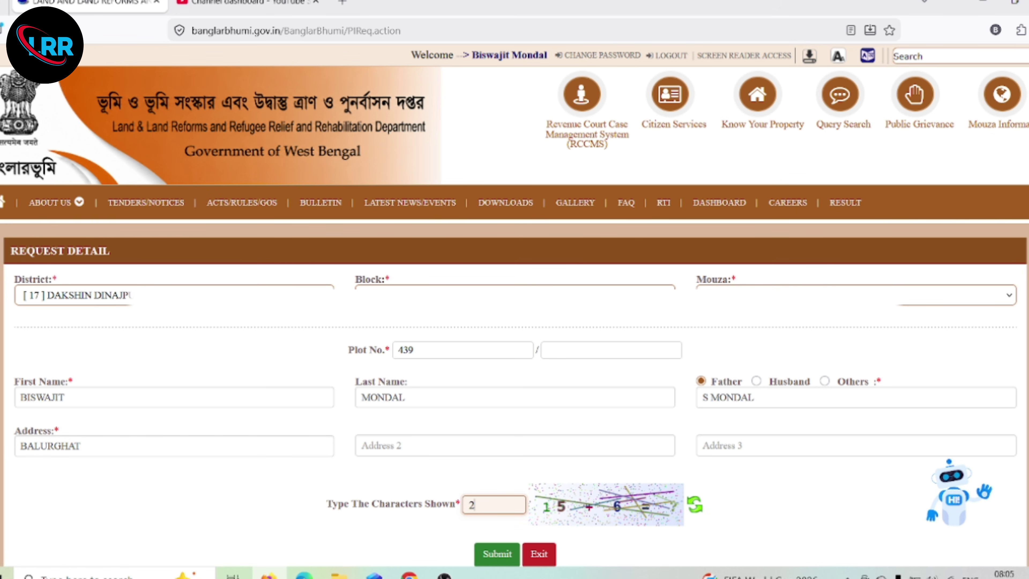
- Submit the plot 439 request and dismiss the success message showing its request number
click(491, 556)
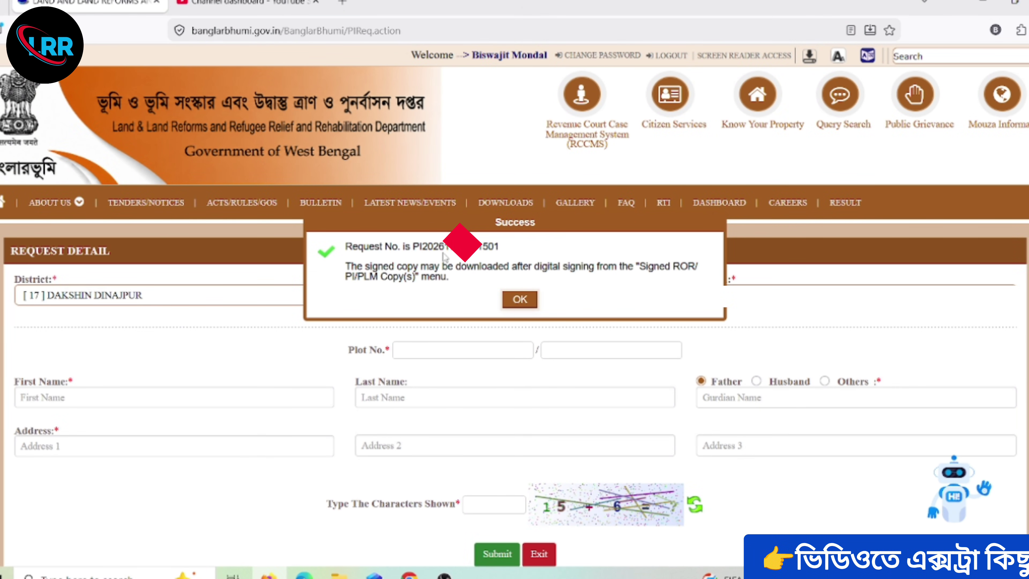
click(524, 303)
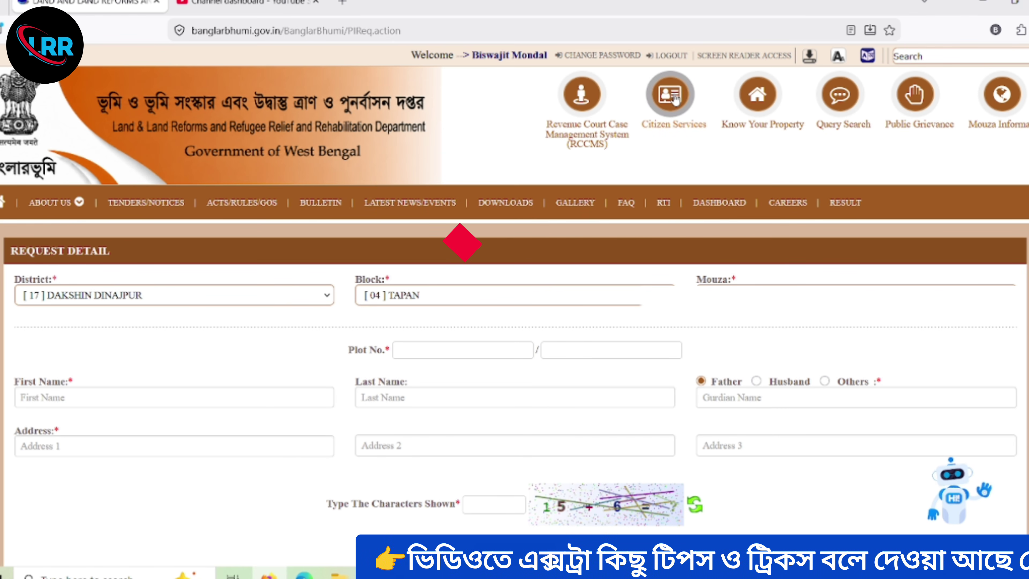
- Open Signed ROR/PI/PLM Copy(s) under Citizen Services > Service Delivery
click(672, 96)
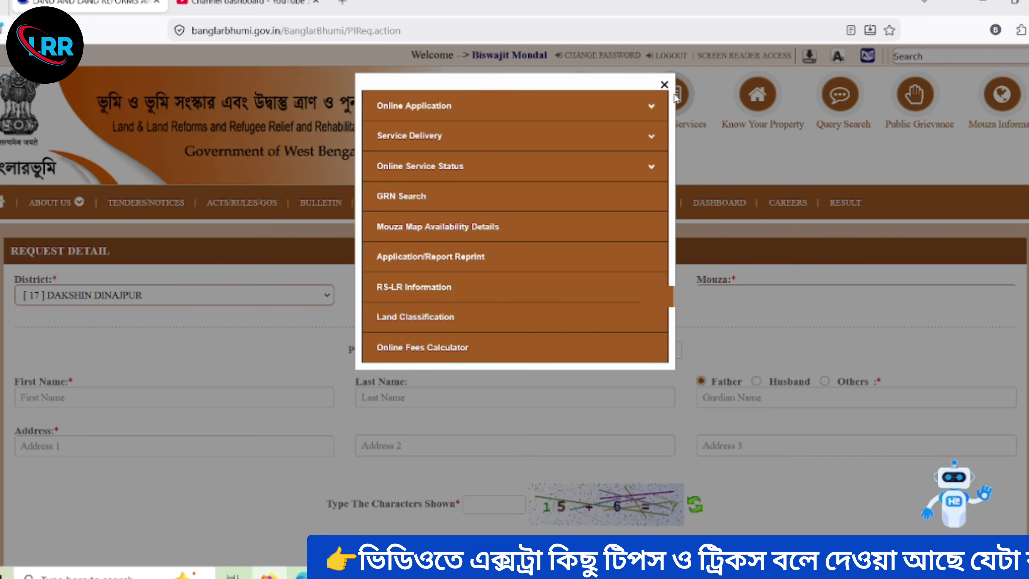
click(456, 141)
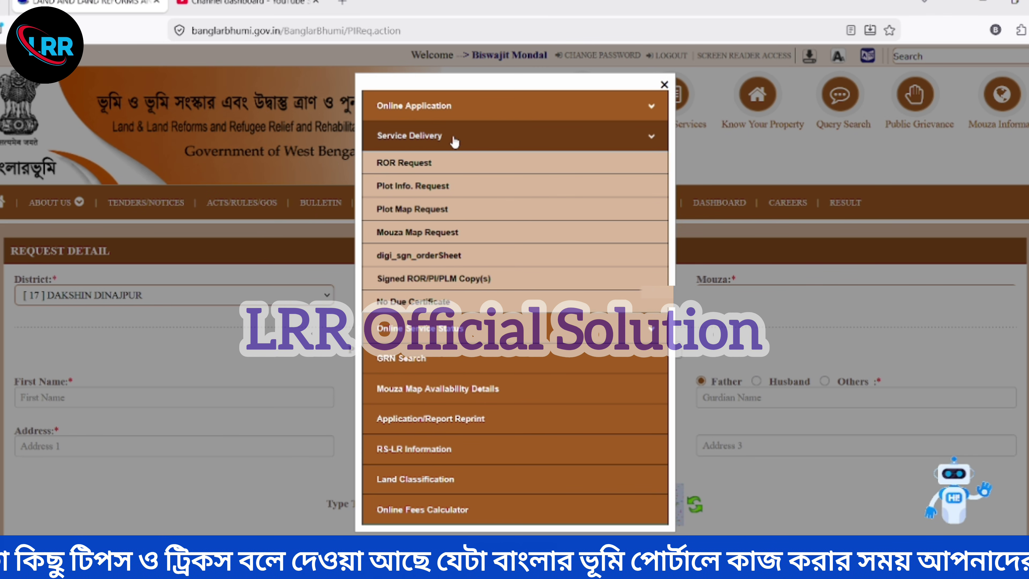
click(417, 280)
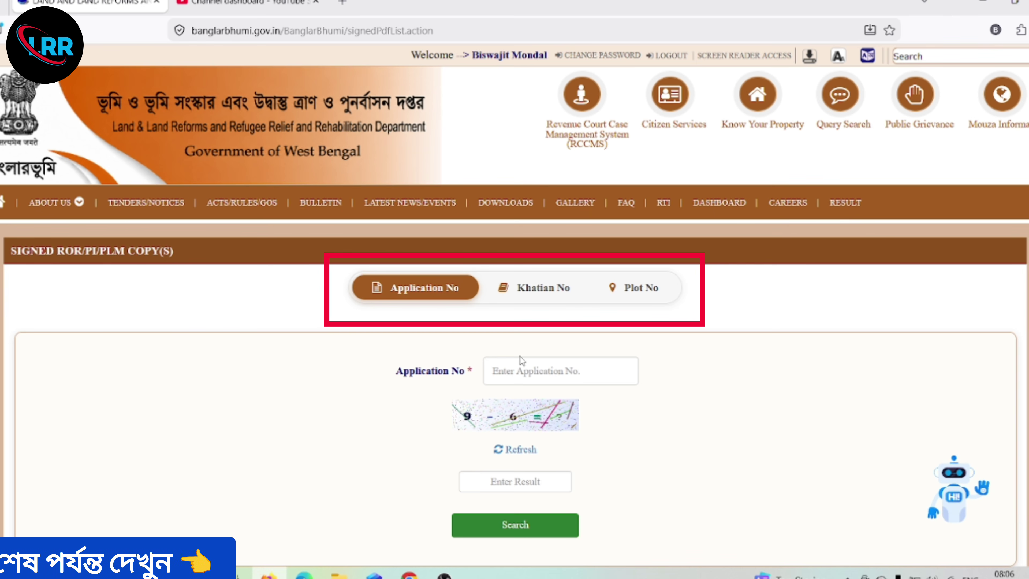
- Search by the pasted Application No with captcha answer 3, which returns No data found
click(507, 375)
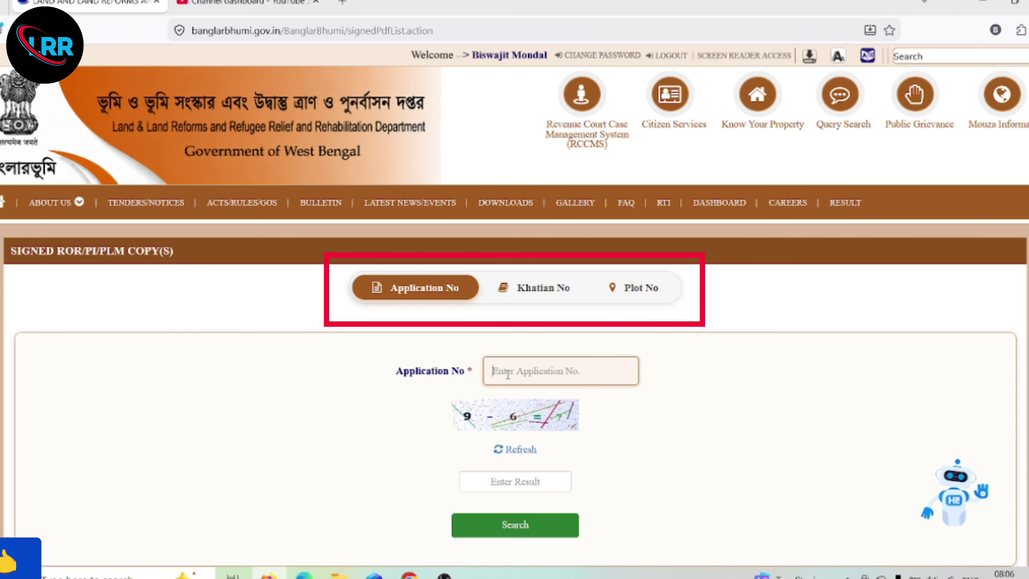
click(481, 486)
text(3)
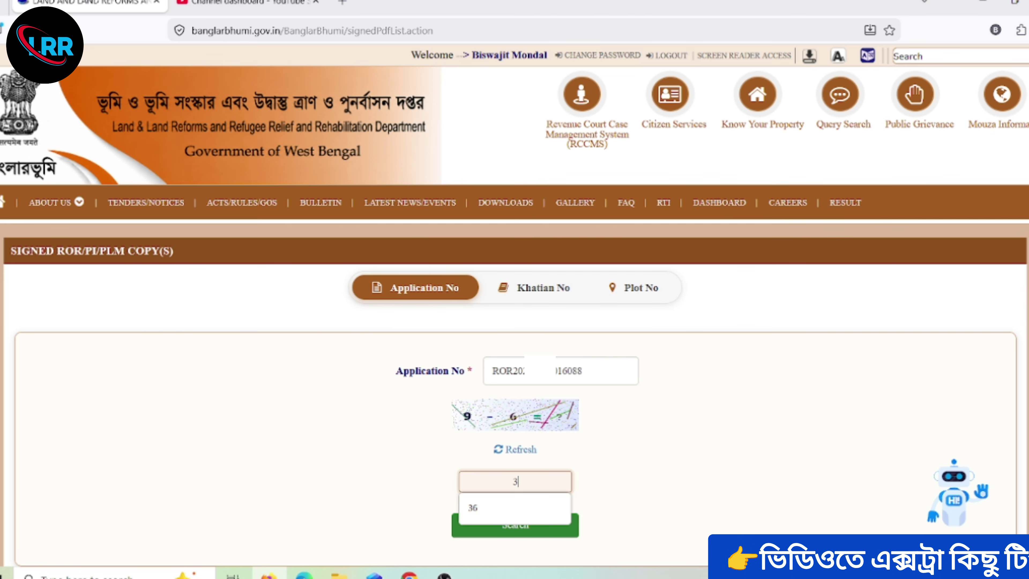
click(632, 507)
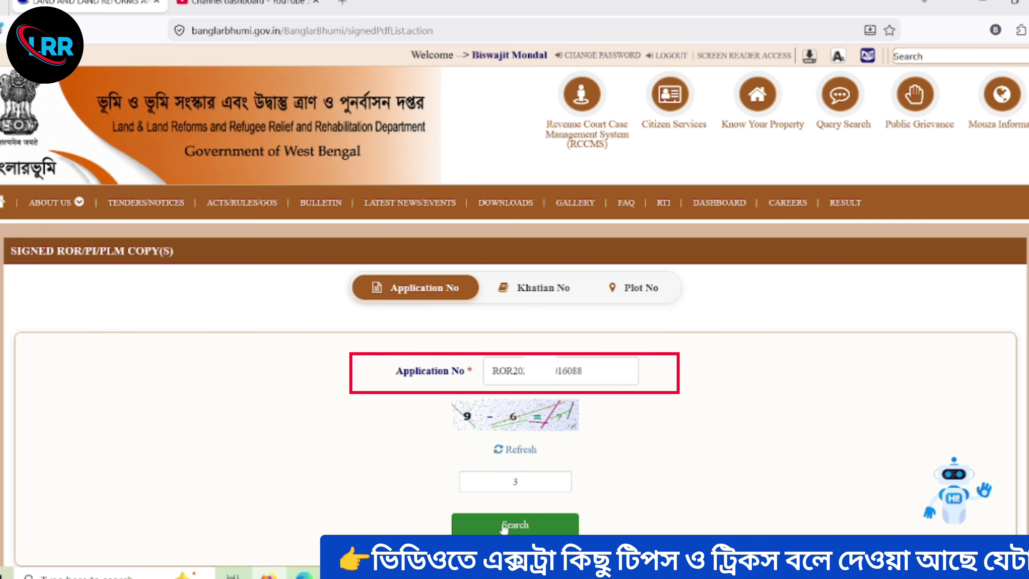
click(517, 524)
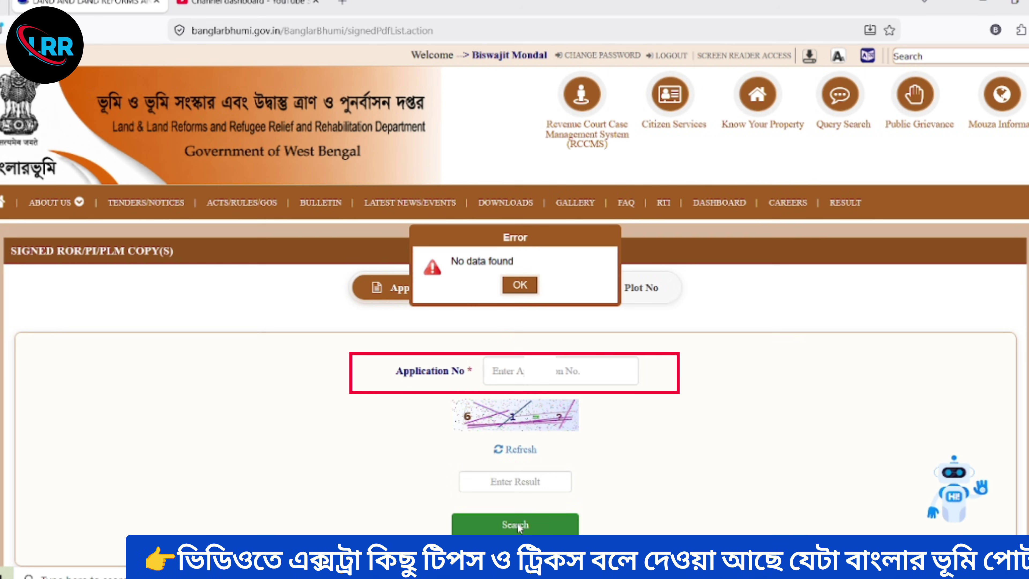
- Dismiss the No data found error and return to the Application No field
click(520, 288)
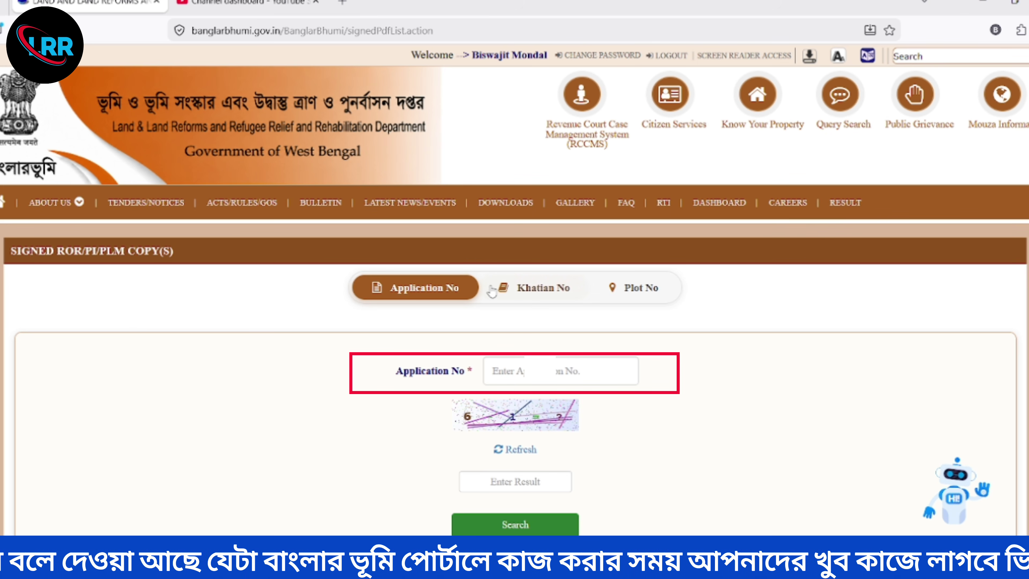
click(518, 372)
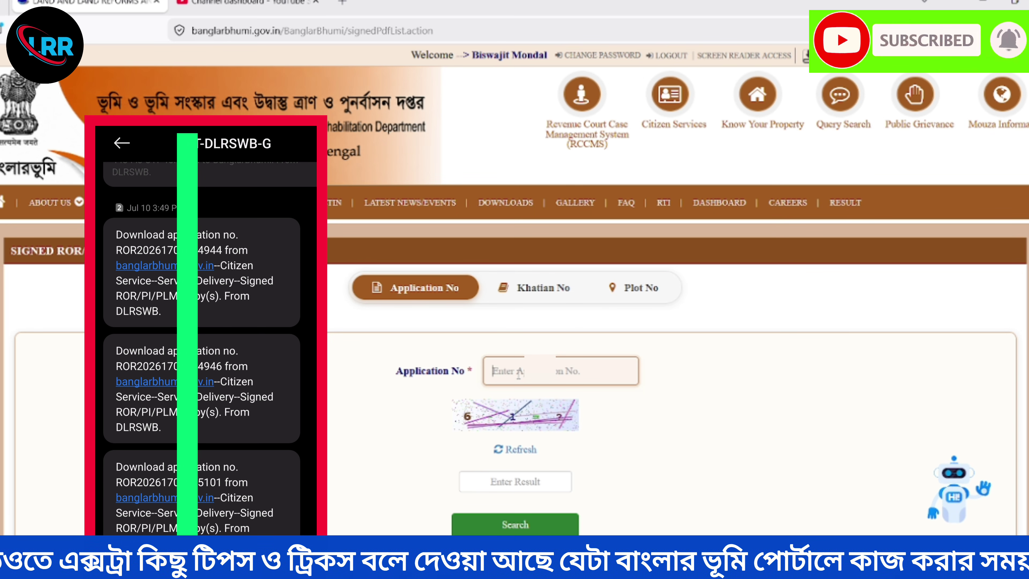
key(ctrl+v)
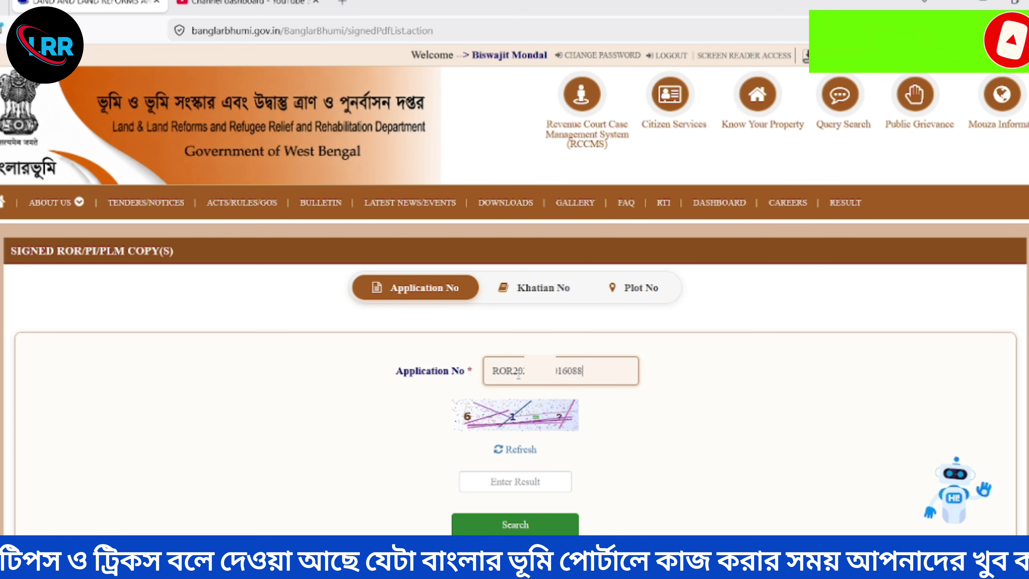
key(BackSpace)
key(BackSpace)
key(BackSpace)
key(BackSpace)
key(BackSpace)
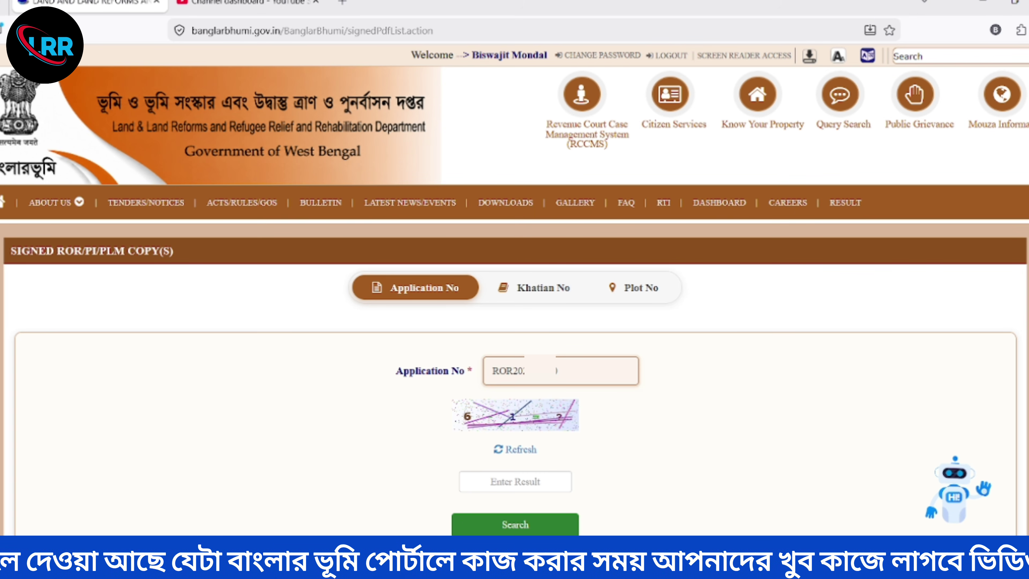
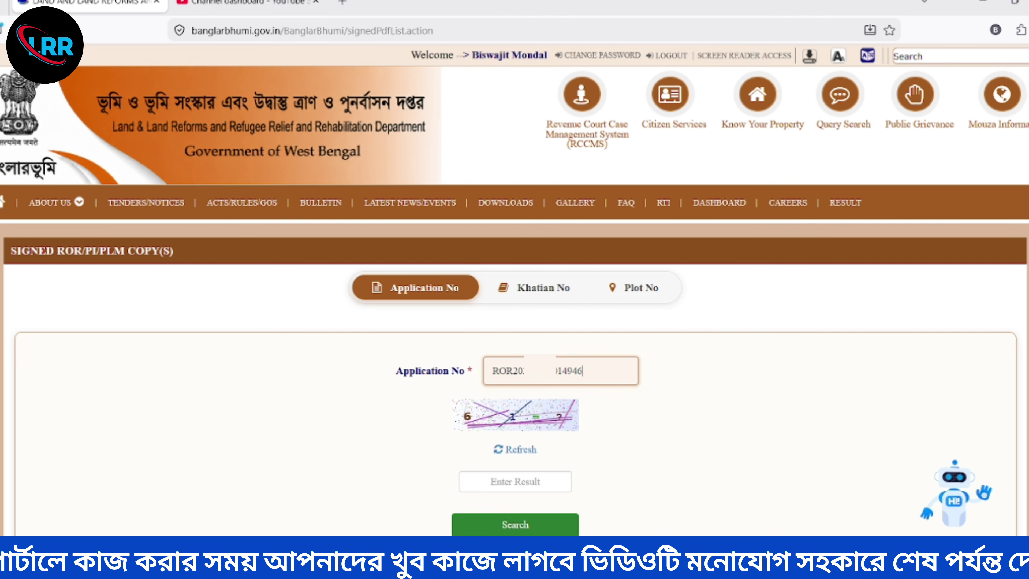
click(486, 484)
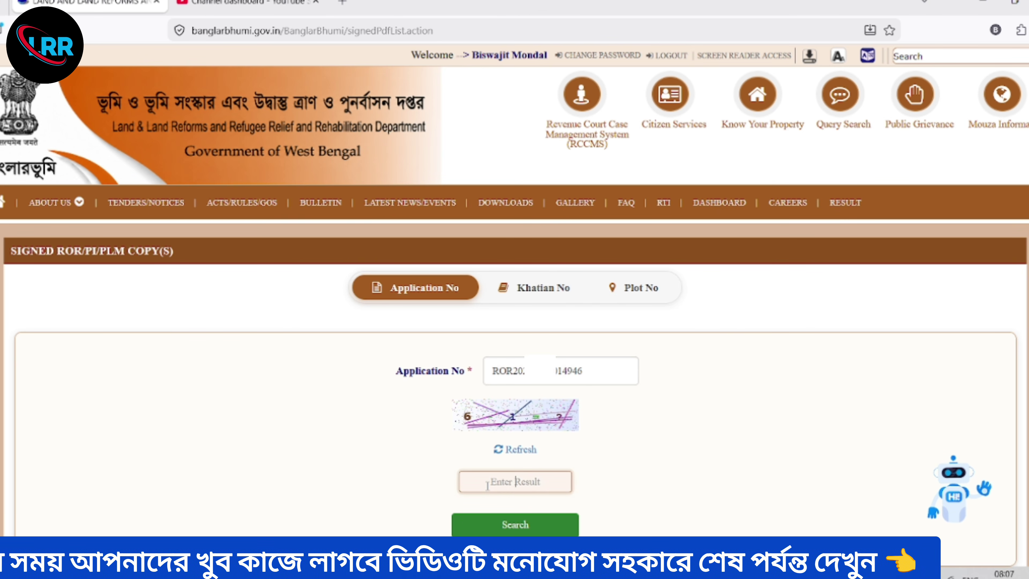
text(5)
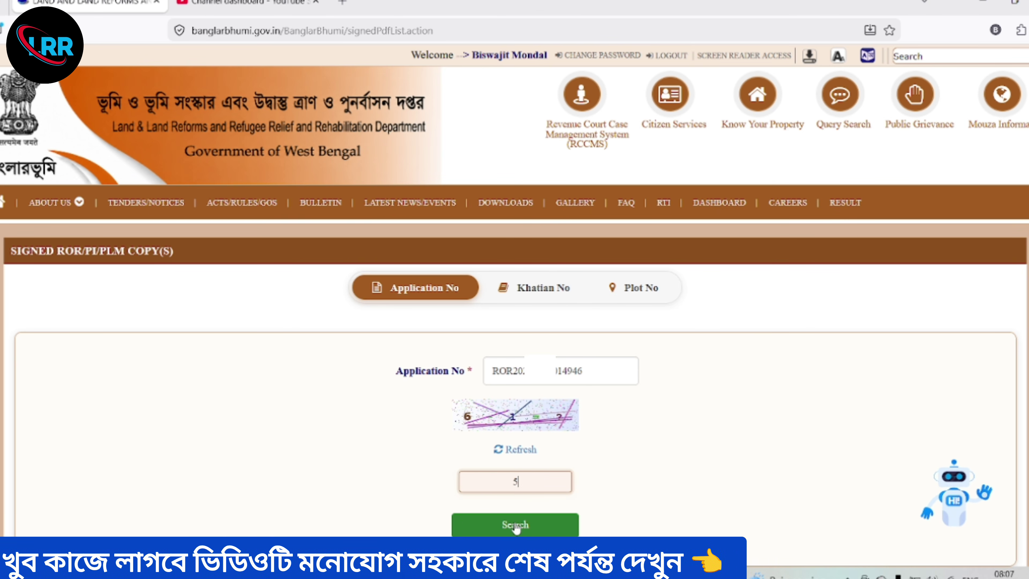
click(515, 525)
- Download the signed ROR PDF dated 10/07/2026 with payment status Success
scroll(515, 486, down, 5)
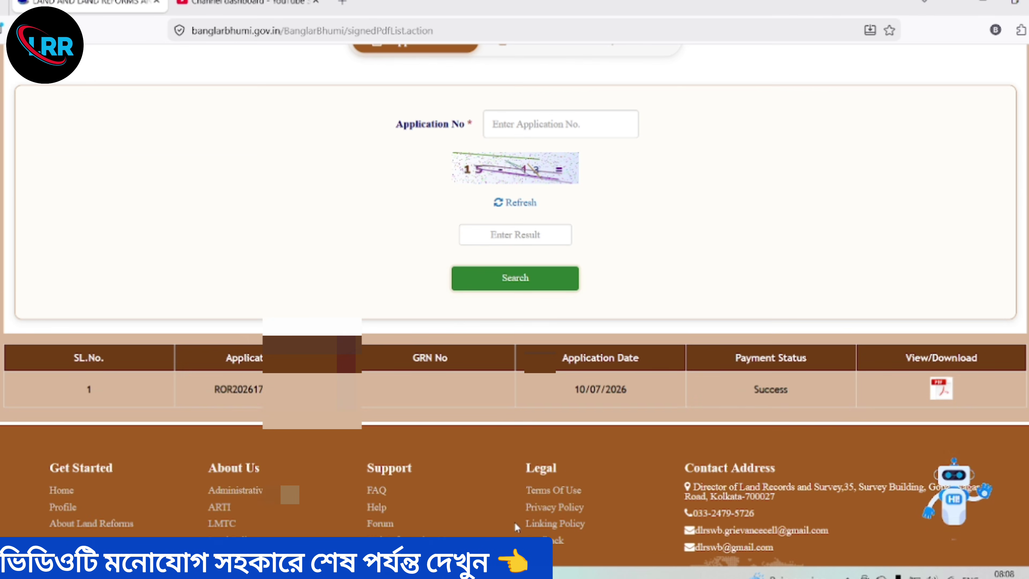
click(940, 389)
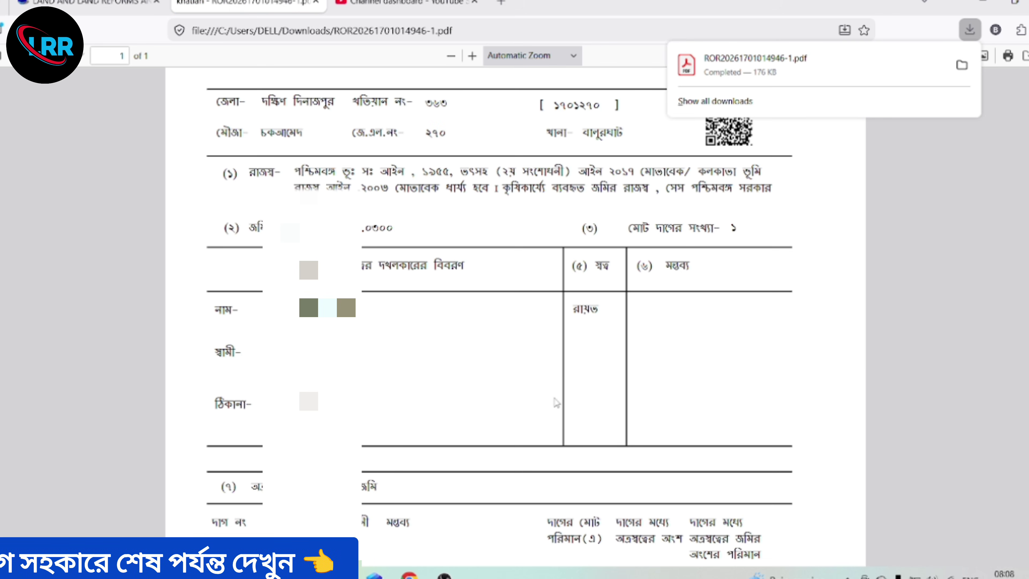
scroll(556, 402, down, 10)
scroll(556, 402, up, 10)
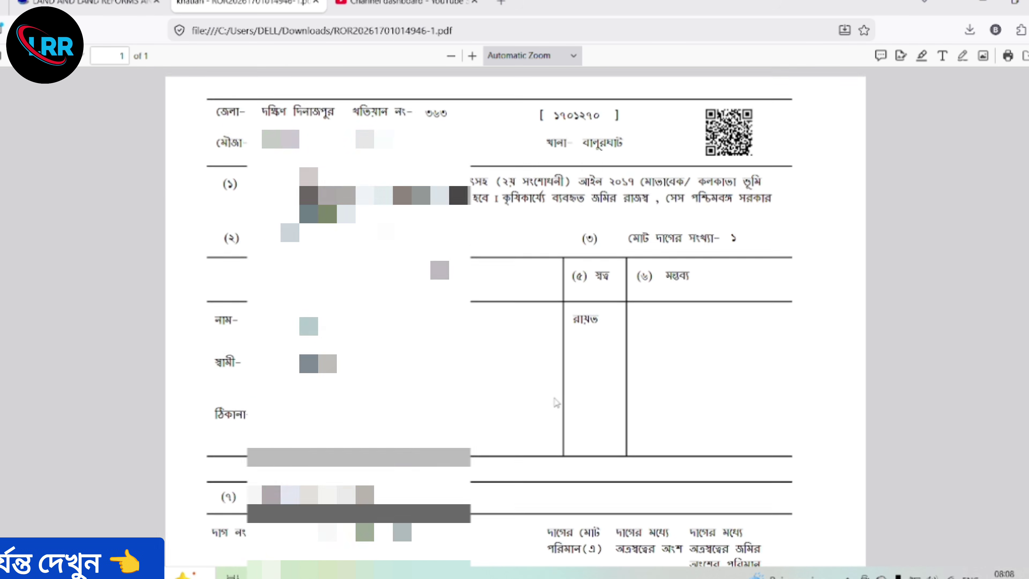
- Close the YouTube tab and scroll back up to the Banglarbhumi search form
click(474, 2)
click(85, 2)
scroll(527, 283, up, 5)
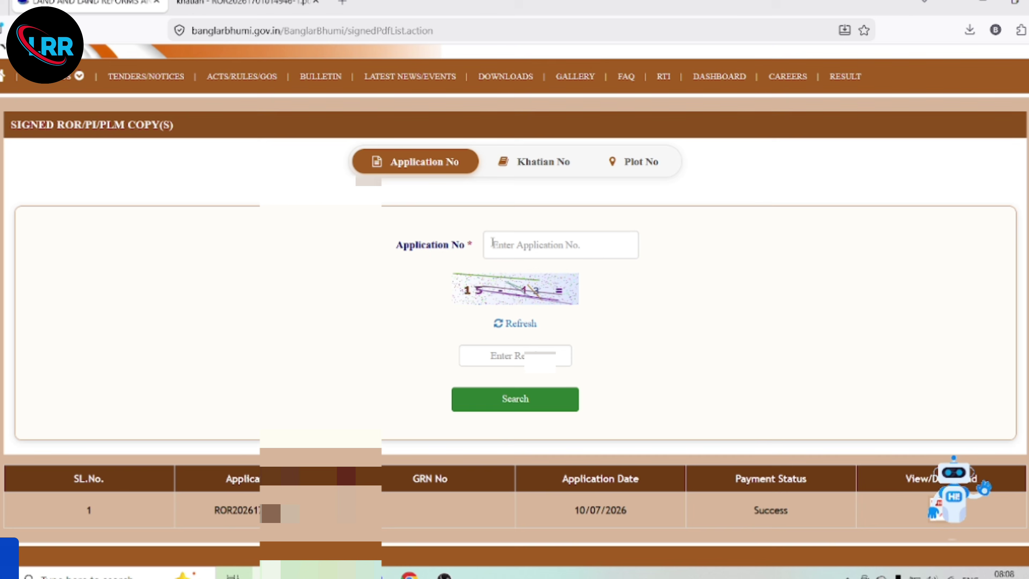
- Search by Khatian No in district DAKSHIN DINAJPUR, block BALURGHAT, mouza Tulsipur
click(533, 164)
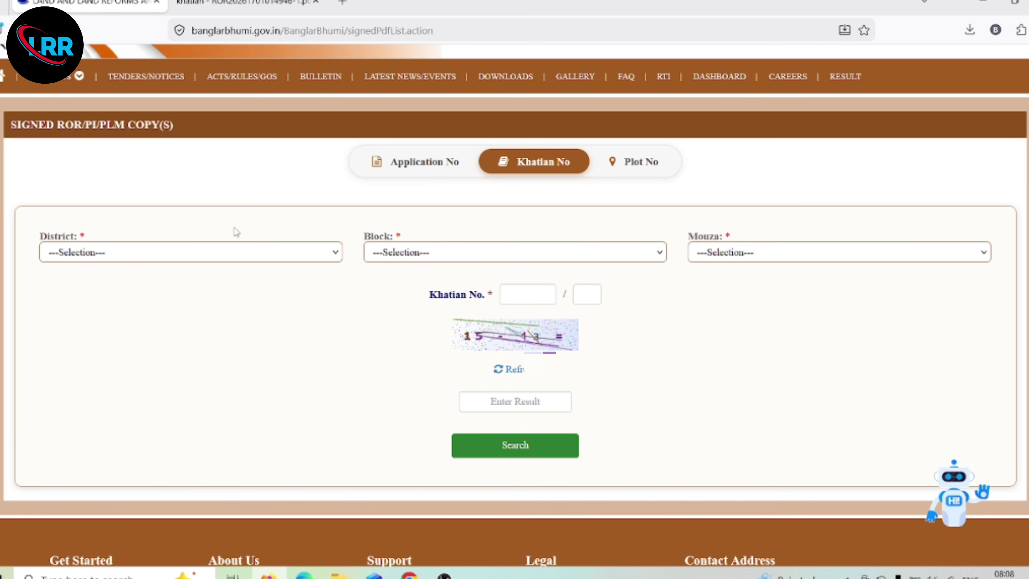
click(177, 255)
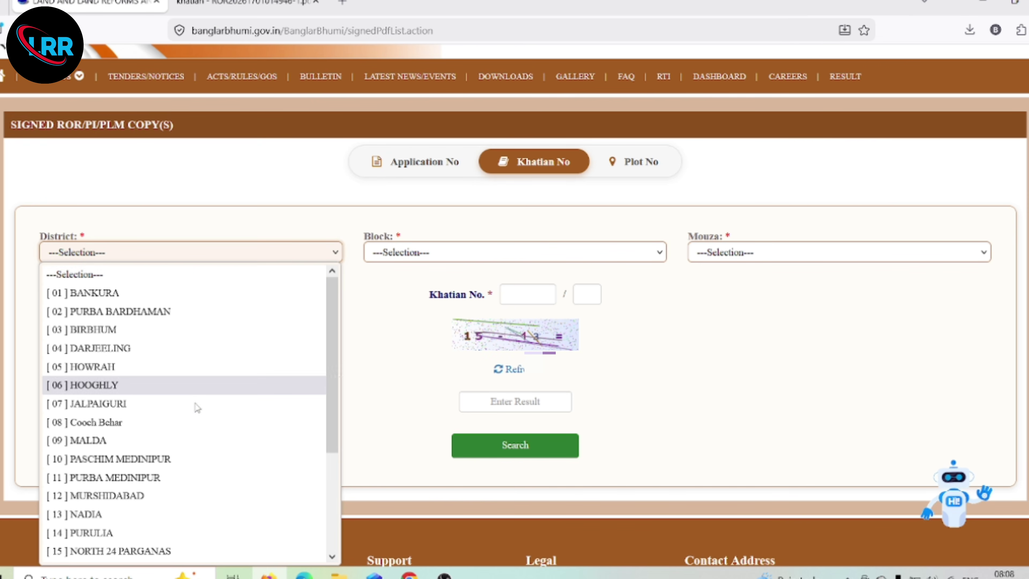
scroll(196, 405, down, 2)
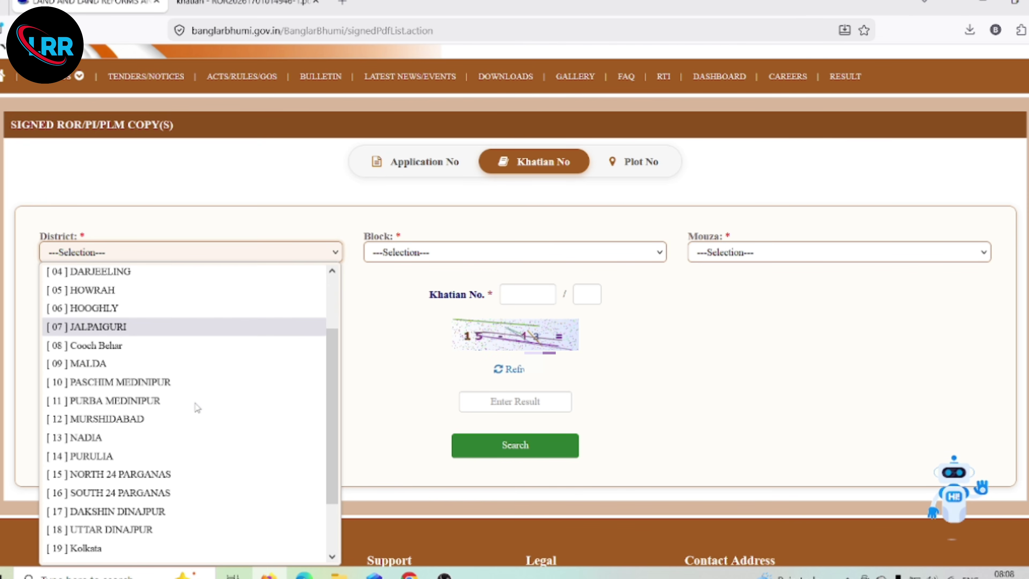
click(162, 511)
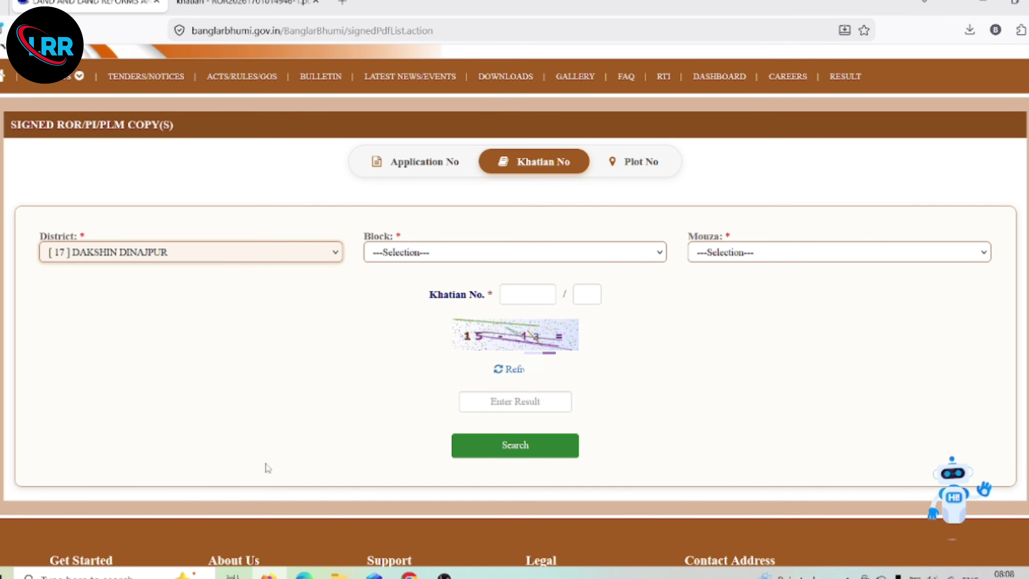
click(416, 255)
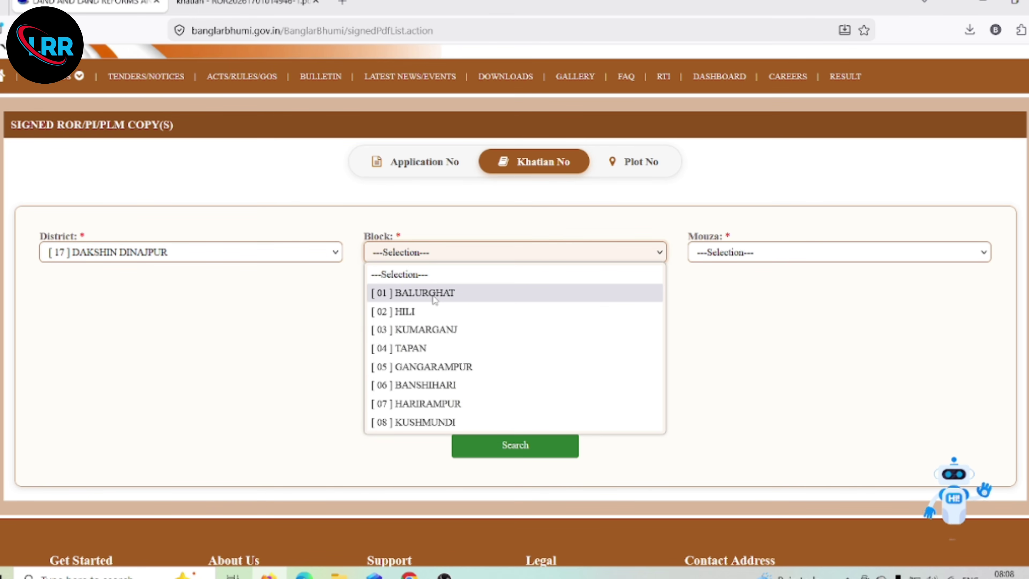
click(435, 299)
click(734, 253)
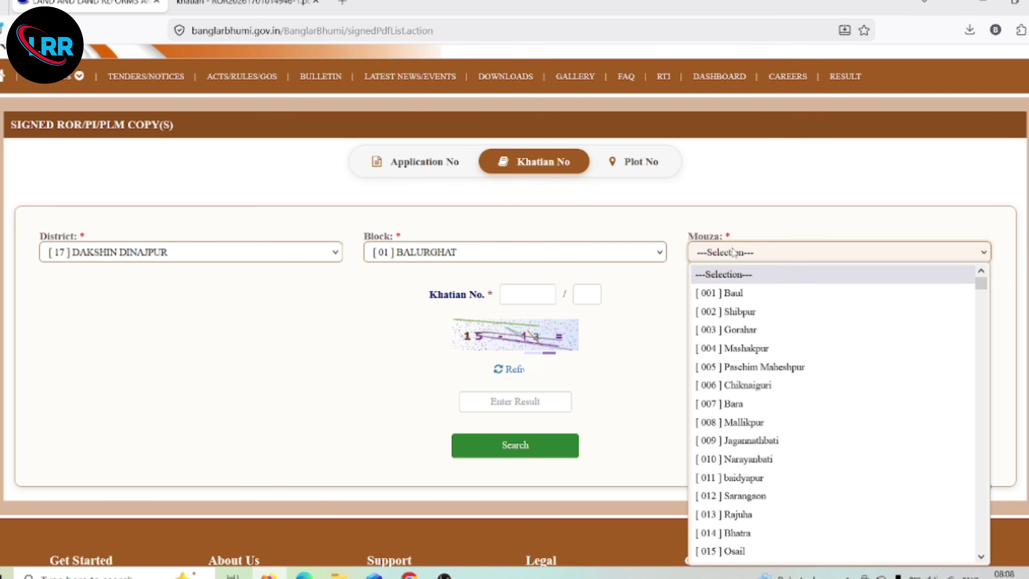
scroll(793, 463, down, 5)
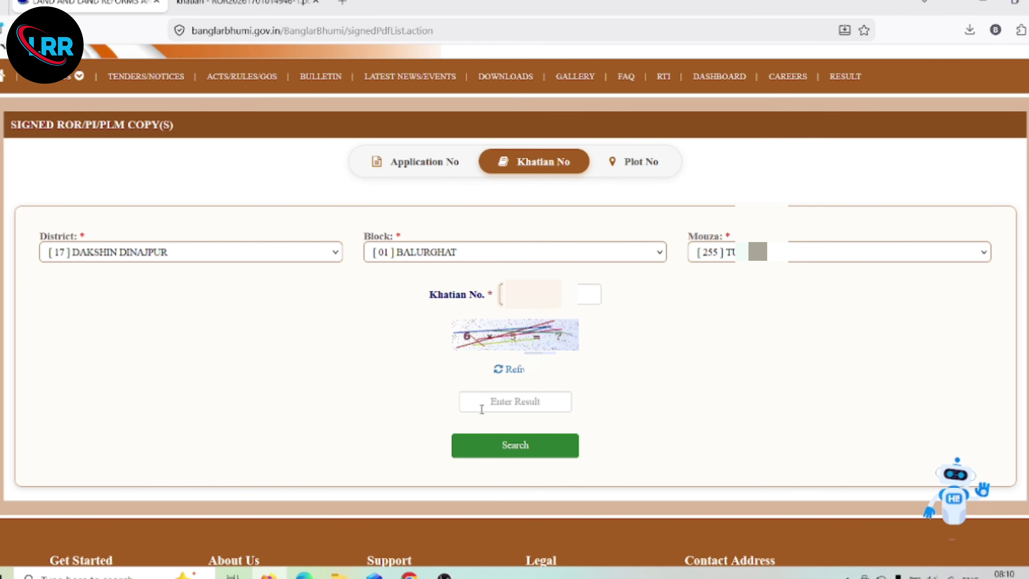
- Enter captcha answer 30 and run the search for signed ROR copies
click(481, 400)
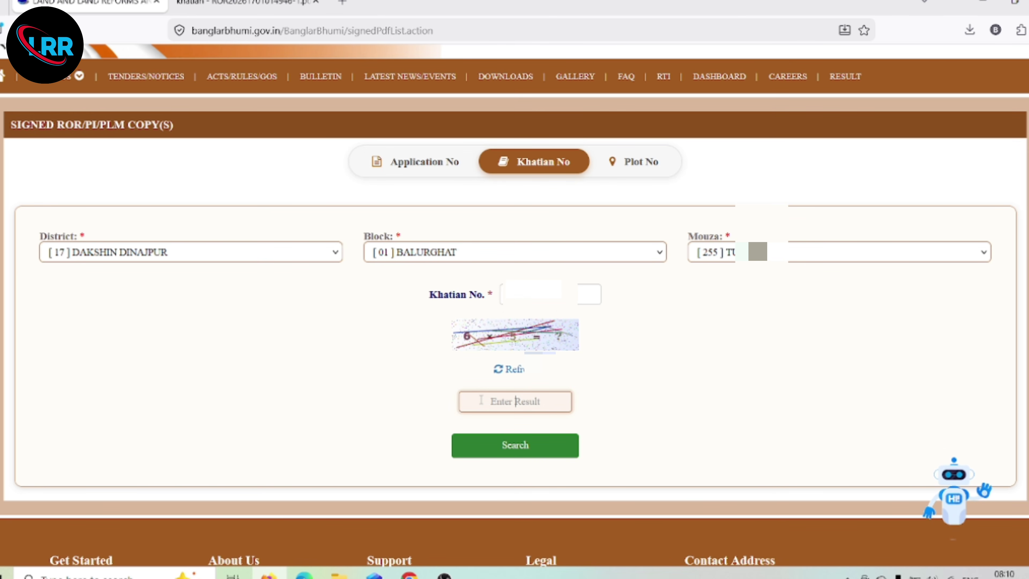
text(30)
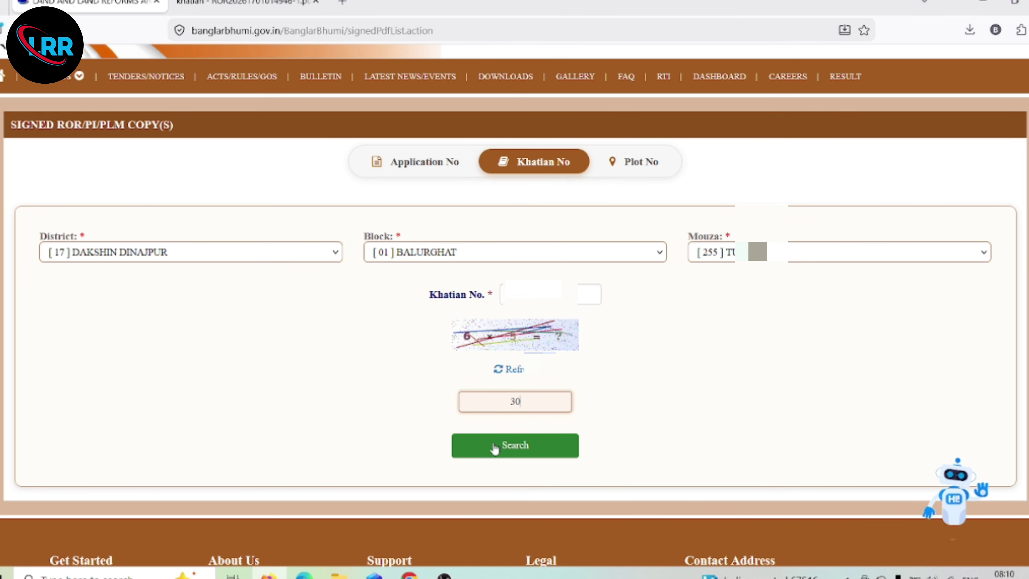
click(494, 445)
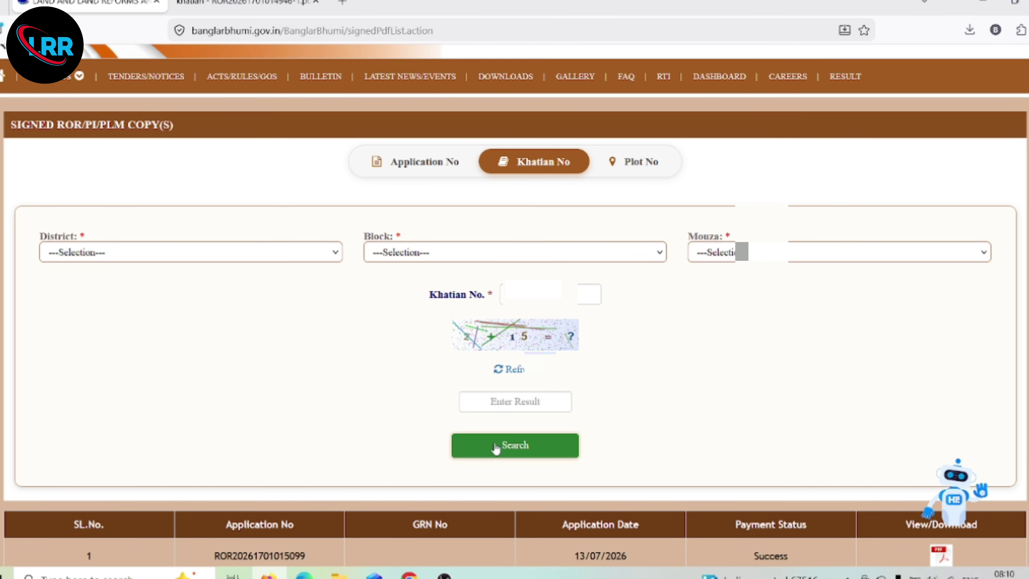
- Download the result's signed ROR PDF (101 KB) and review the Balurghat record in it
scroll(495, 448, down, 3)
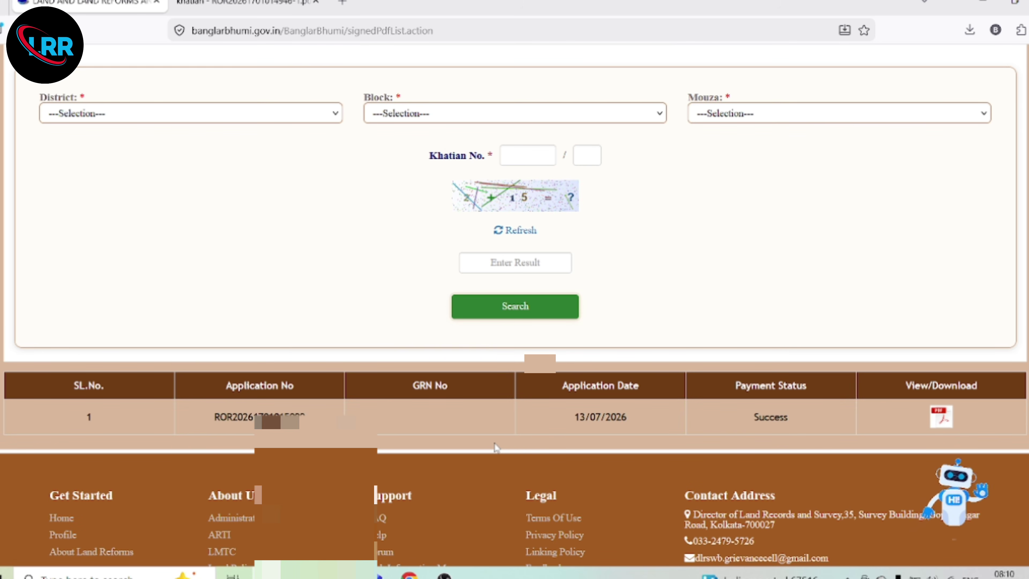
click(941, 417)
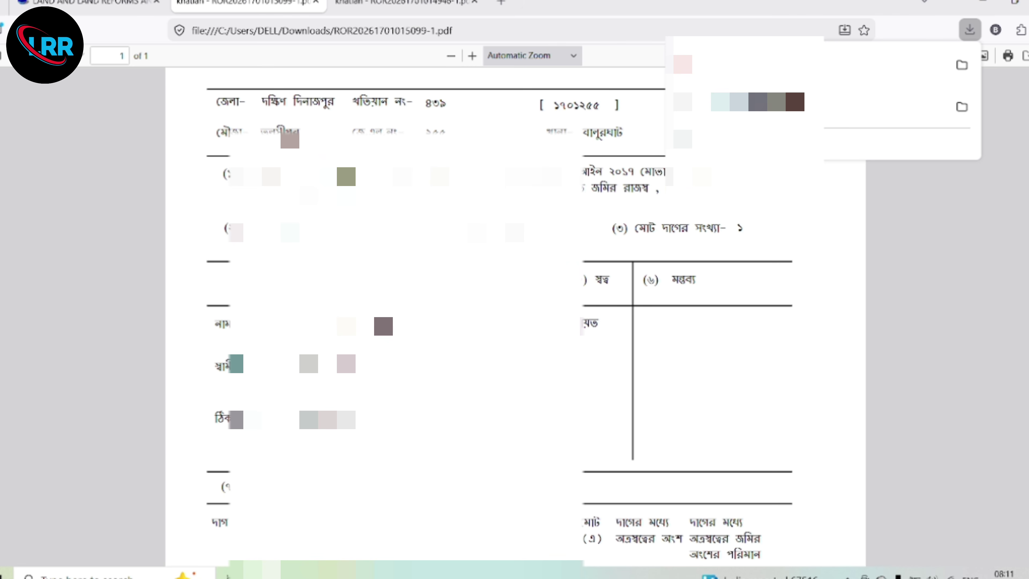
scroll(514, 312, down, 15)
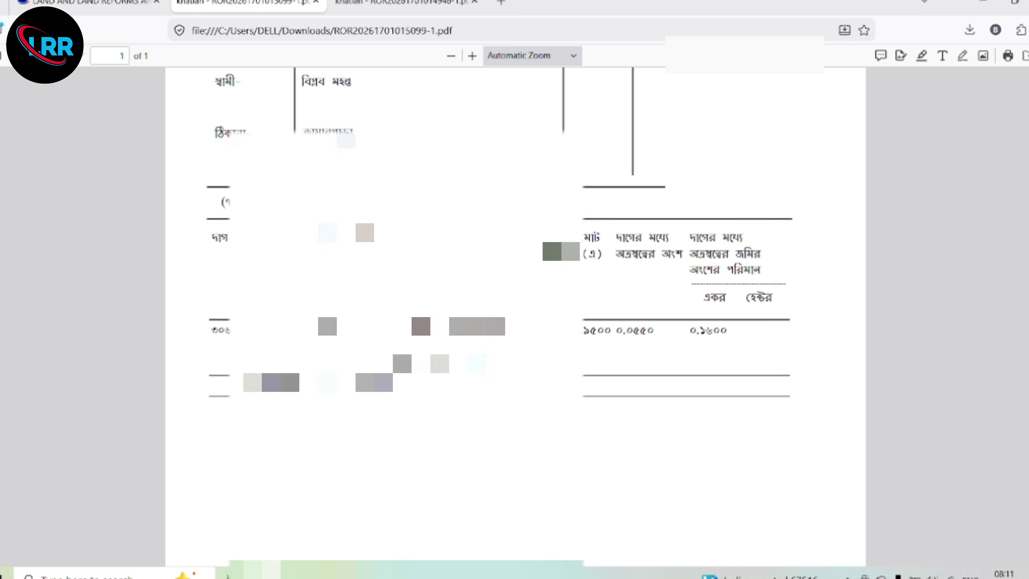
scroll(515, 312, up, 15)
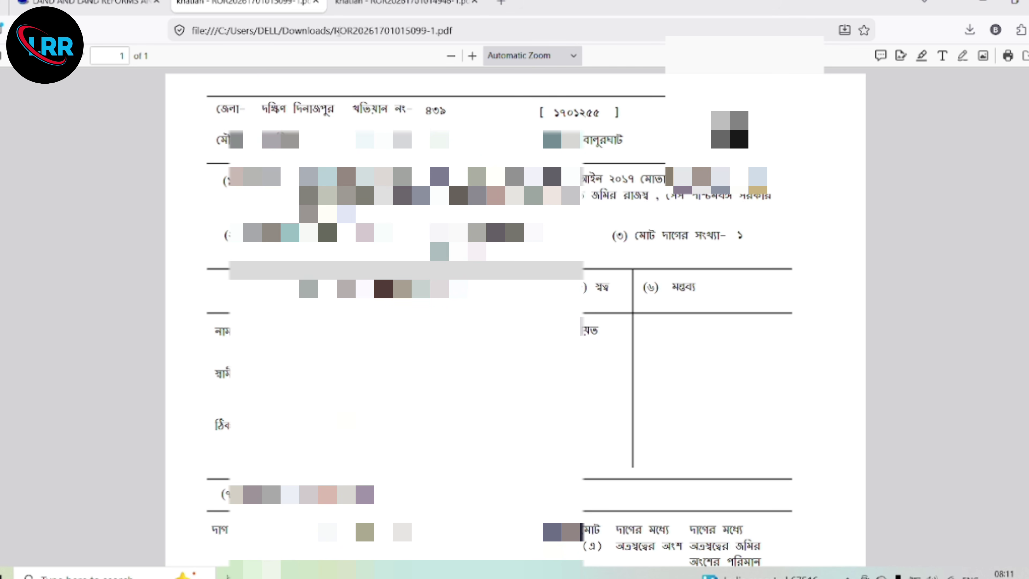
- Go back to the land records portal tab and switch the search form to Plot No
click(92, 4)
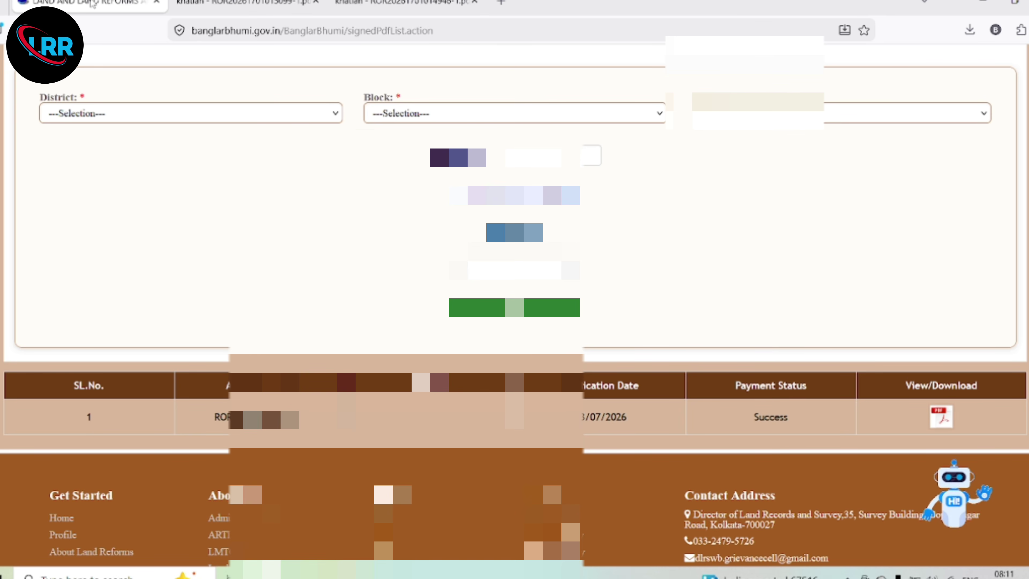
scroll(615, 169, up, 3)
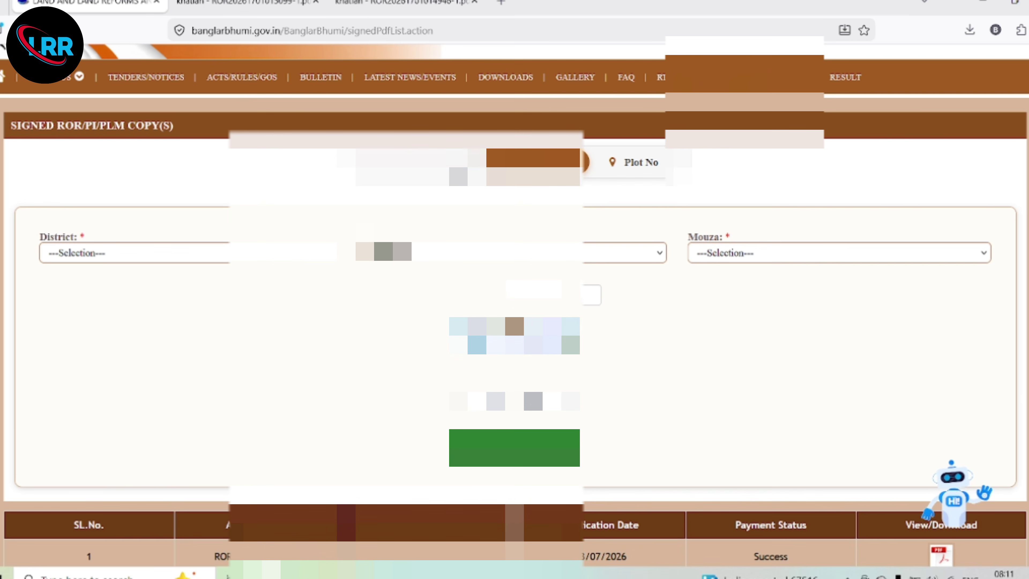
click(646, 164)
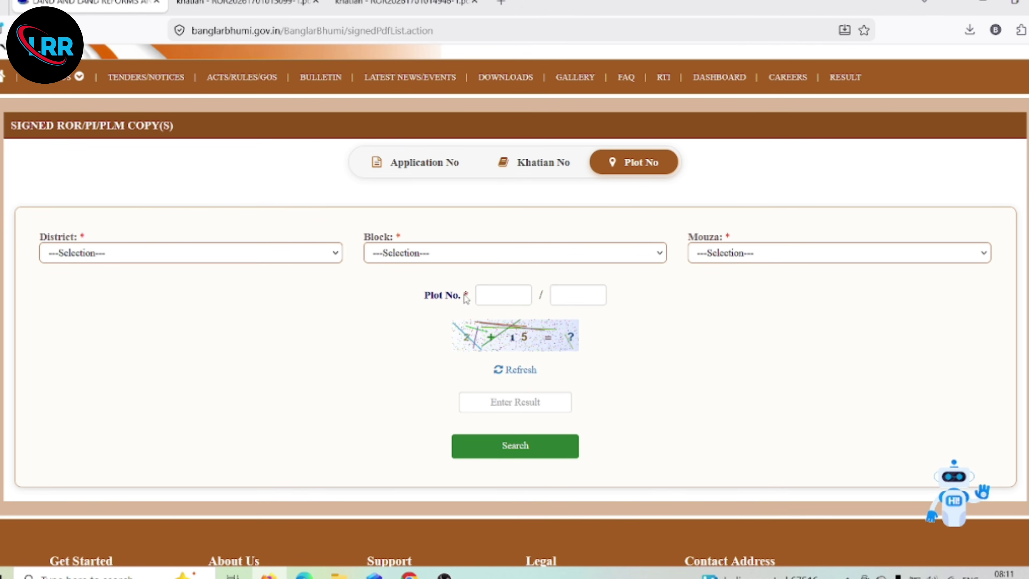
scroll(410, 170, up, 3)
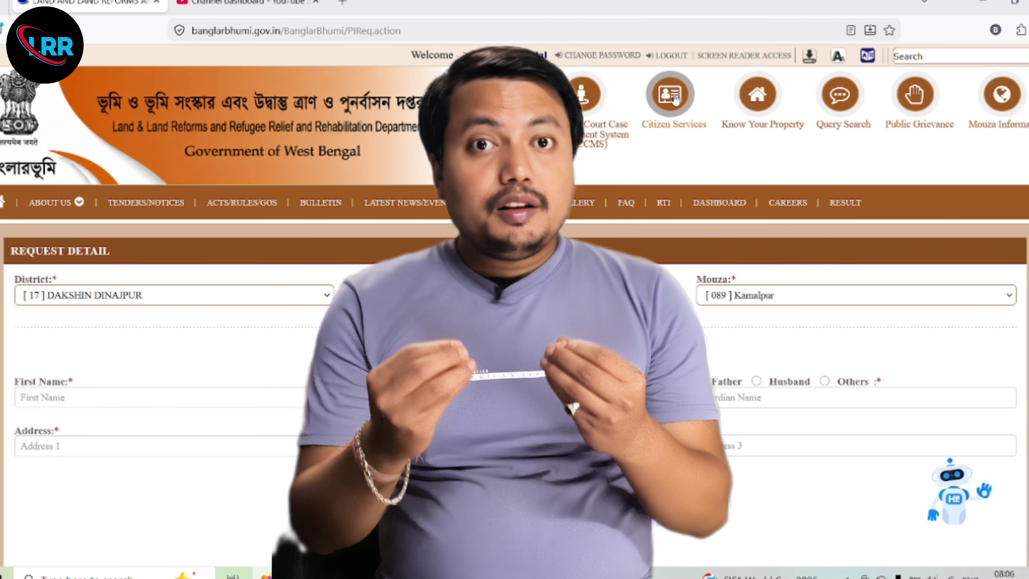
- Reopen Signed ROR/PI/PLM Copy(s) through Citizen Services > Service Delivery
click(669, 94)
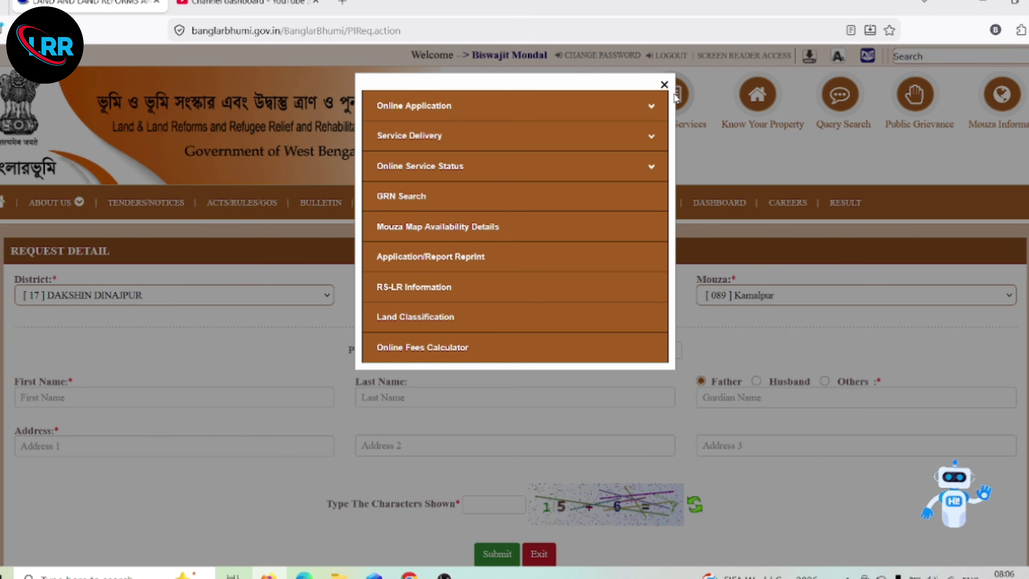
click(456, 138)
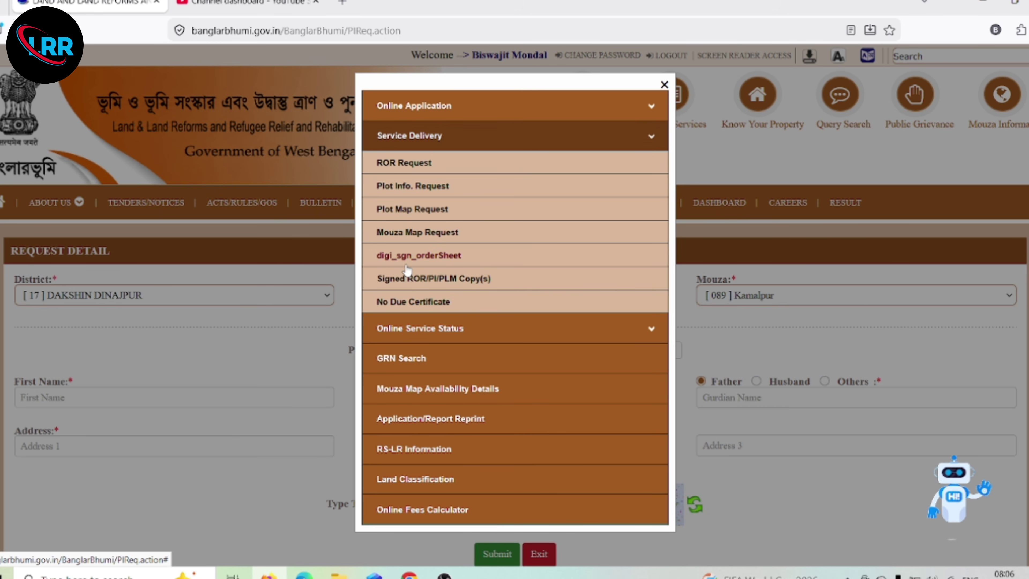
click(417, 286)
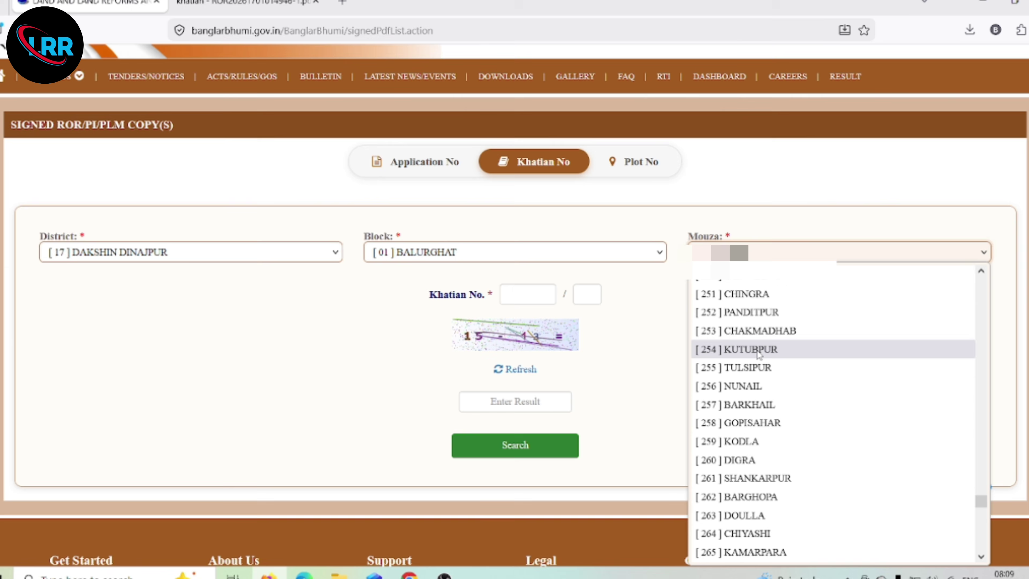
- Pick a mouza and go to the Khatian No and captcha fields
click(755, 352)
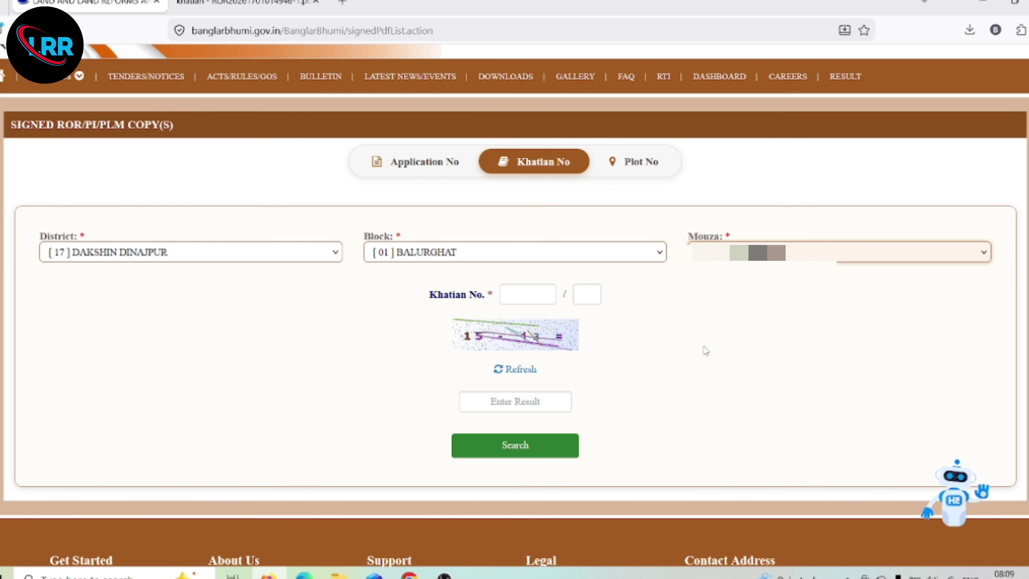
click(526, 299)
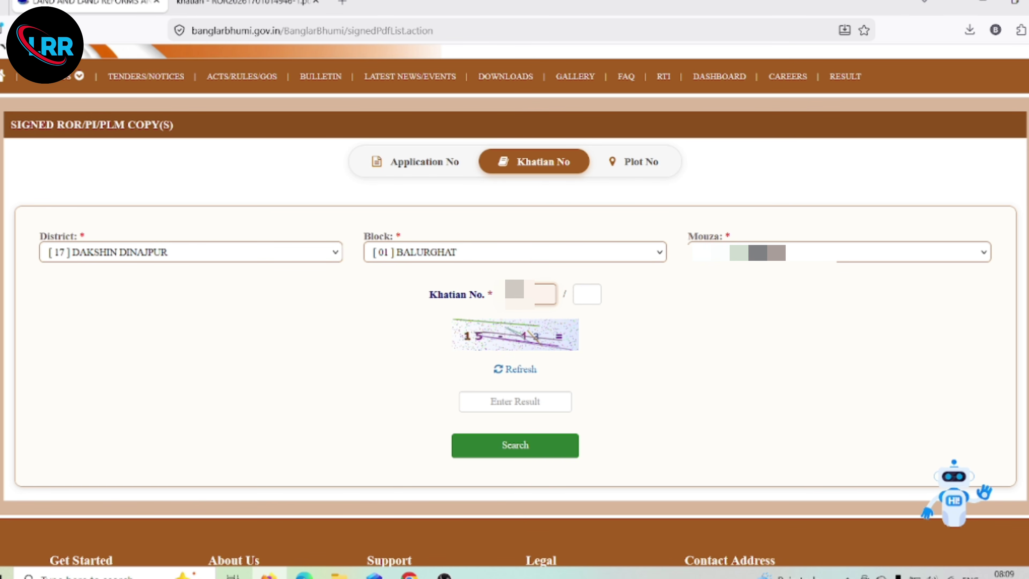
click(497, 404)
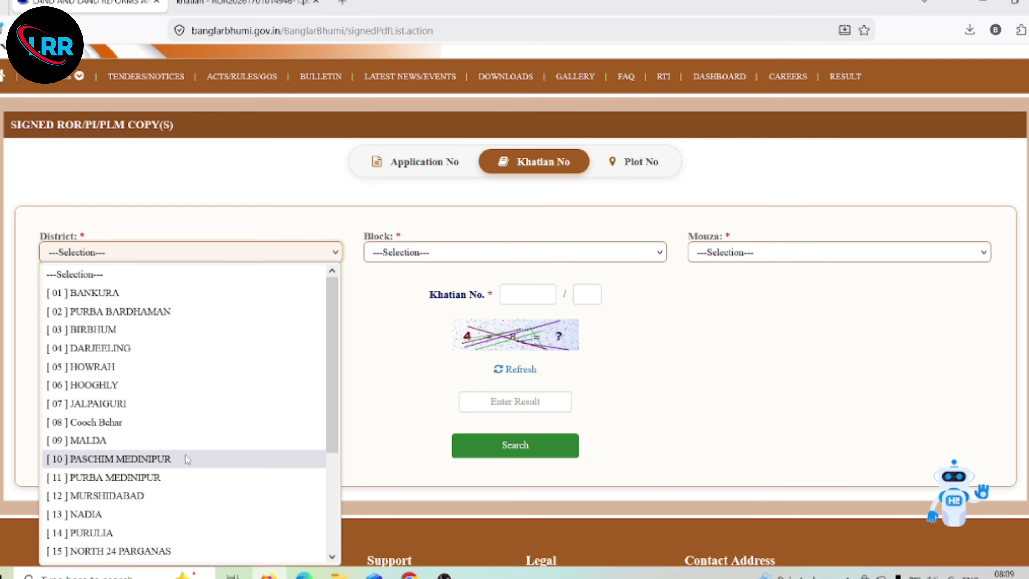
- Choose district DAKSHIN DINAJPUR and block BALURGHAT in the Khatian No form
scroll(185, 455, down, 3)
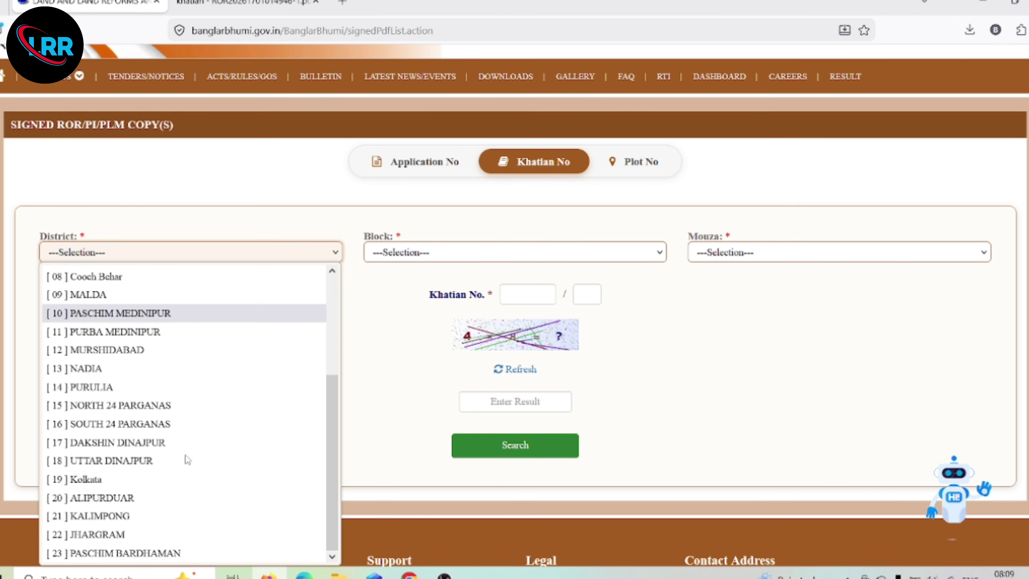
click(108, 446)
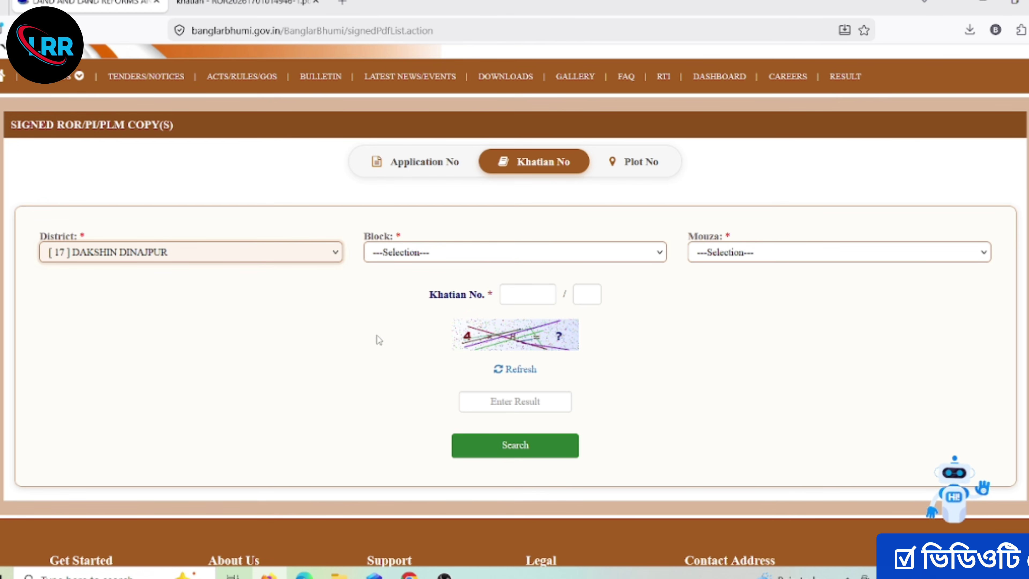
click(416, 254)
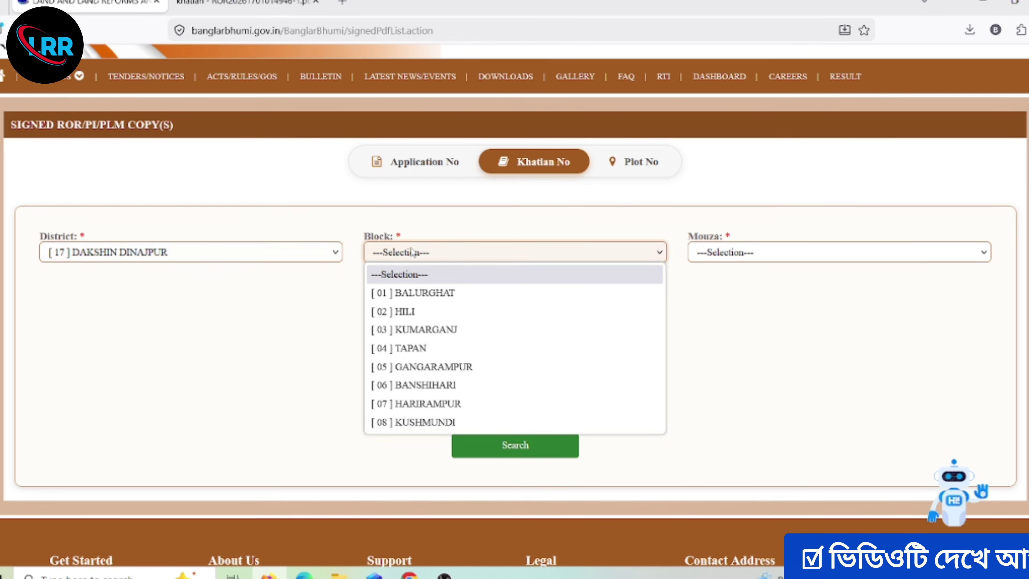
click(438, 300)
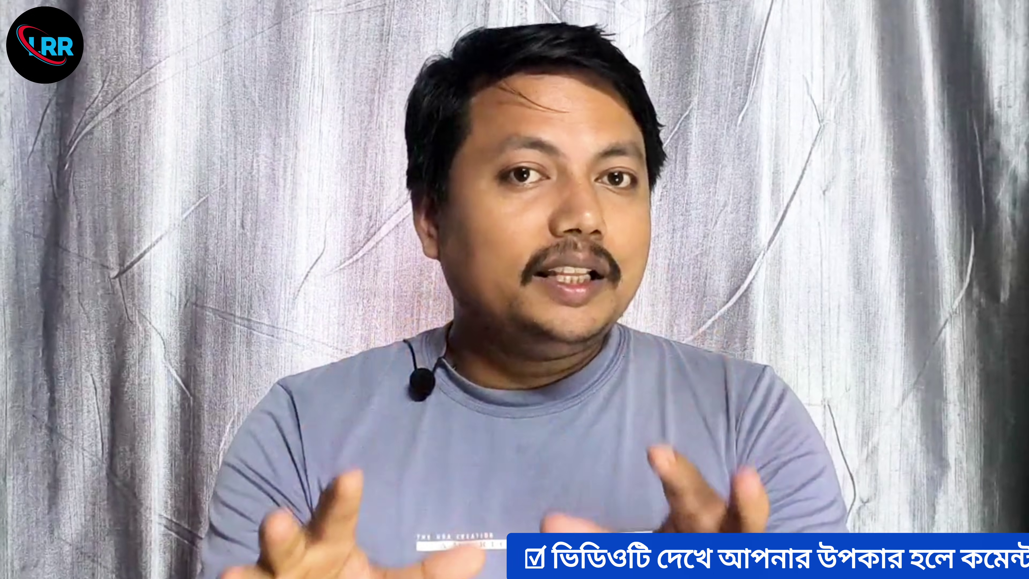